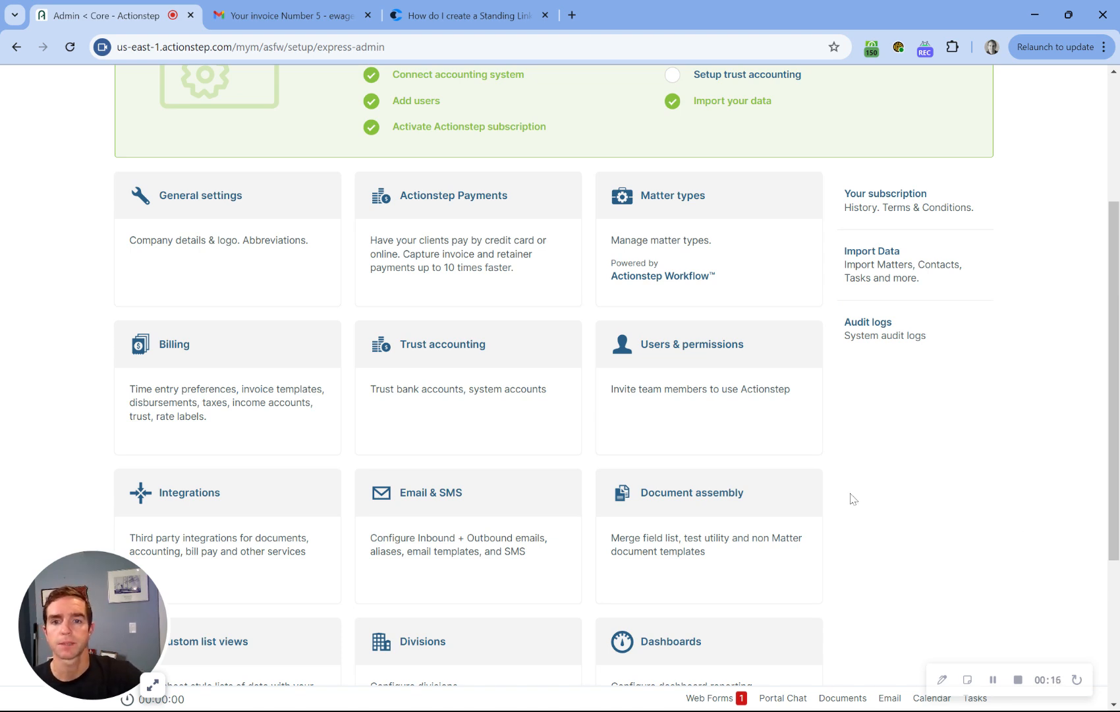
- Open the "Confido Legal - Test" email template for editing from the Email & SMS settings
scroll(837, 487, "down", 1)
left_click(427, 418)
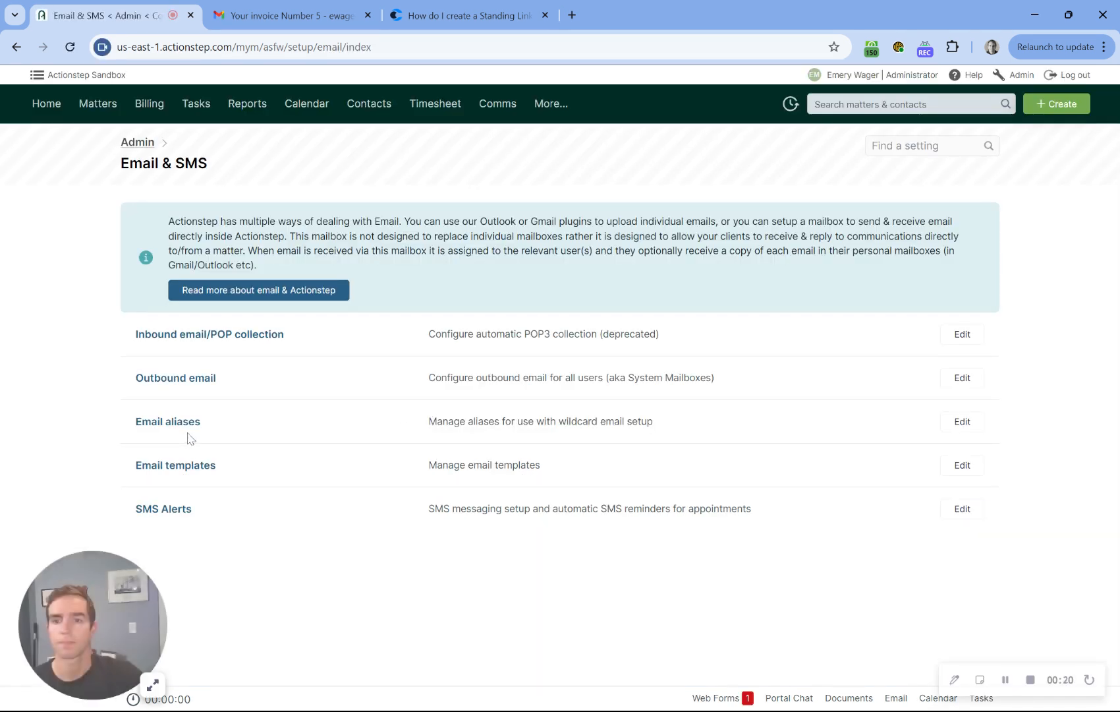
left_click(187, 473)
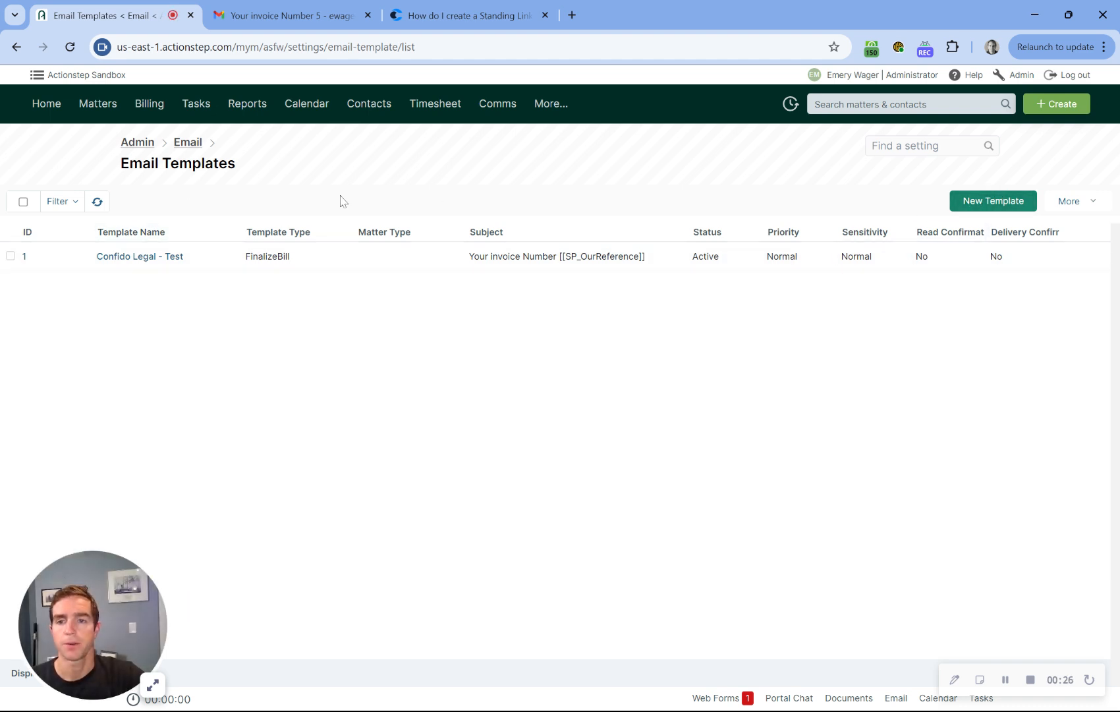
left_click(149, 259)
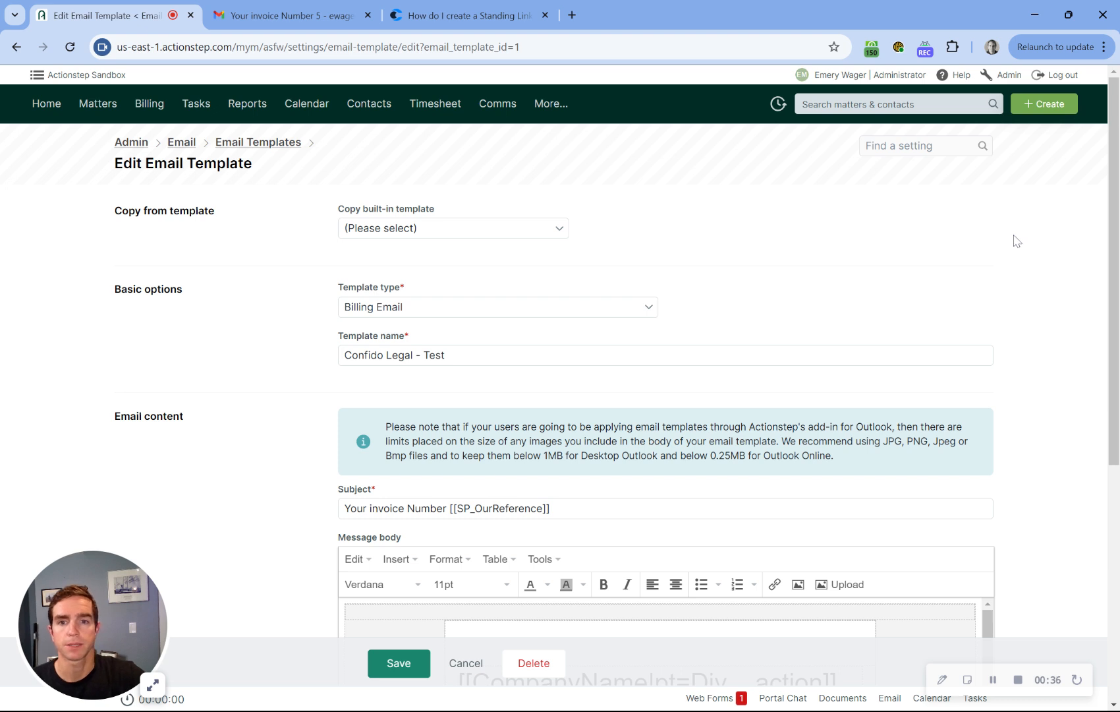
- Review the template's type, name and subject line, including the invoice reference merge field in the subject
scroll(1010, 231, "down", 1)
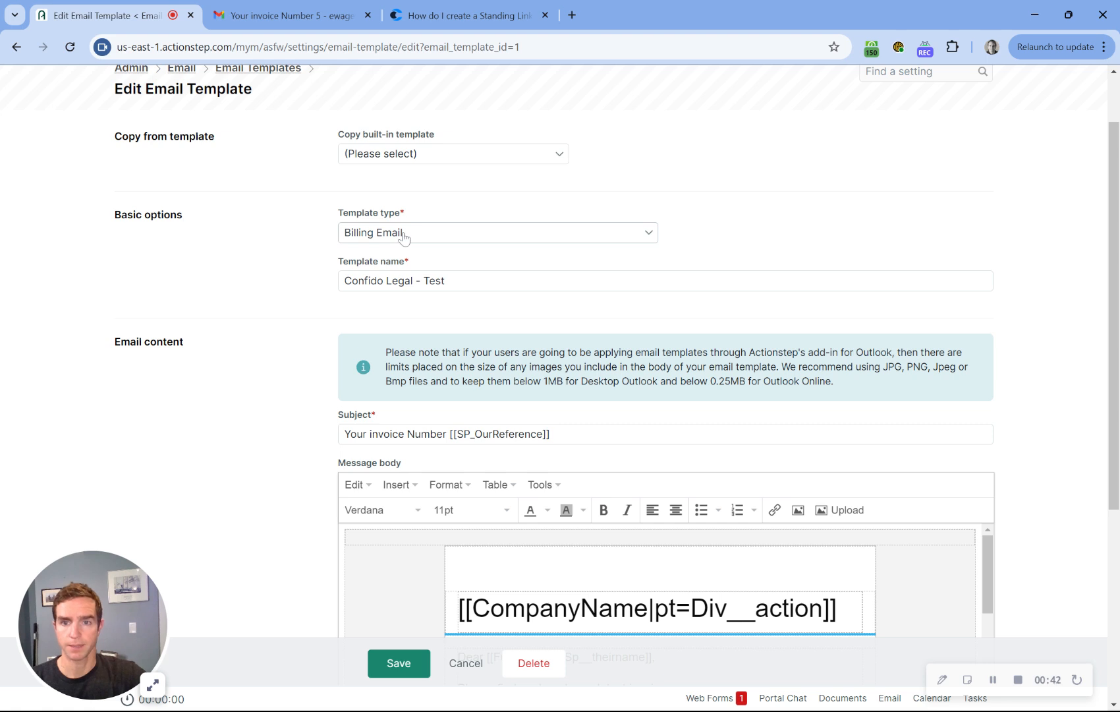
scroll(610, 290, "down", 1)
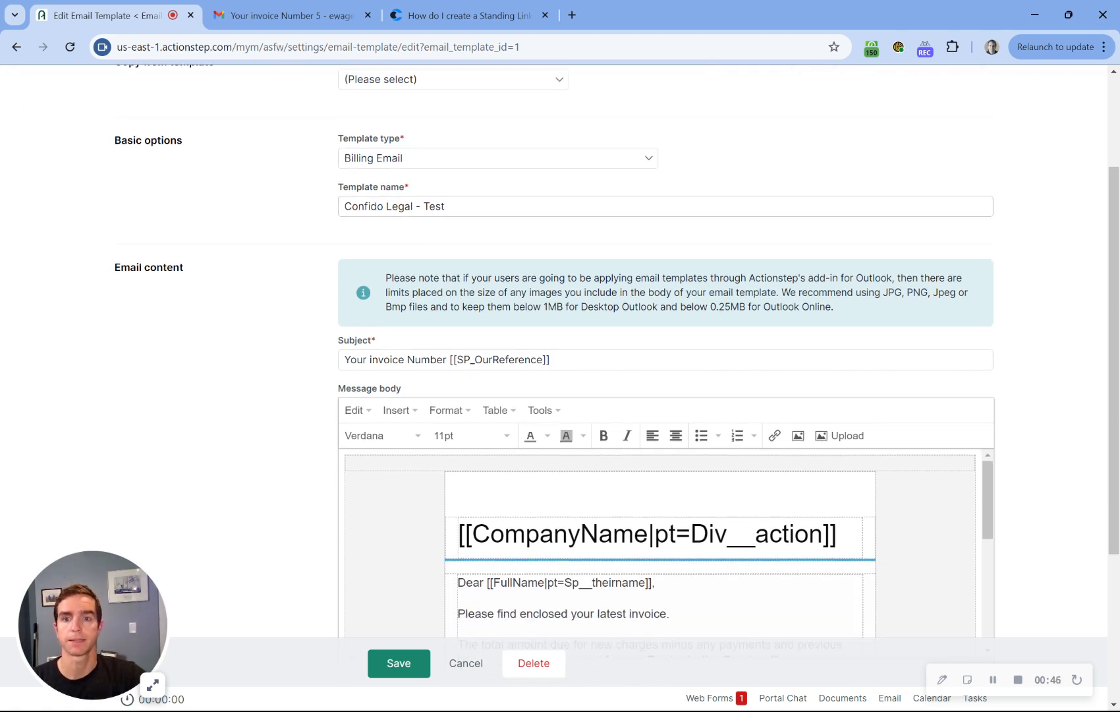
scroll(428, 267, "down", 1)
scroll(430, 260, "down", 1)
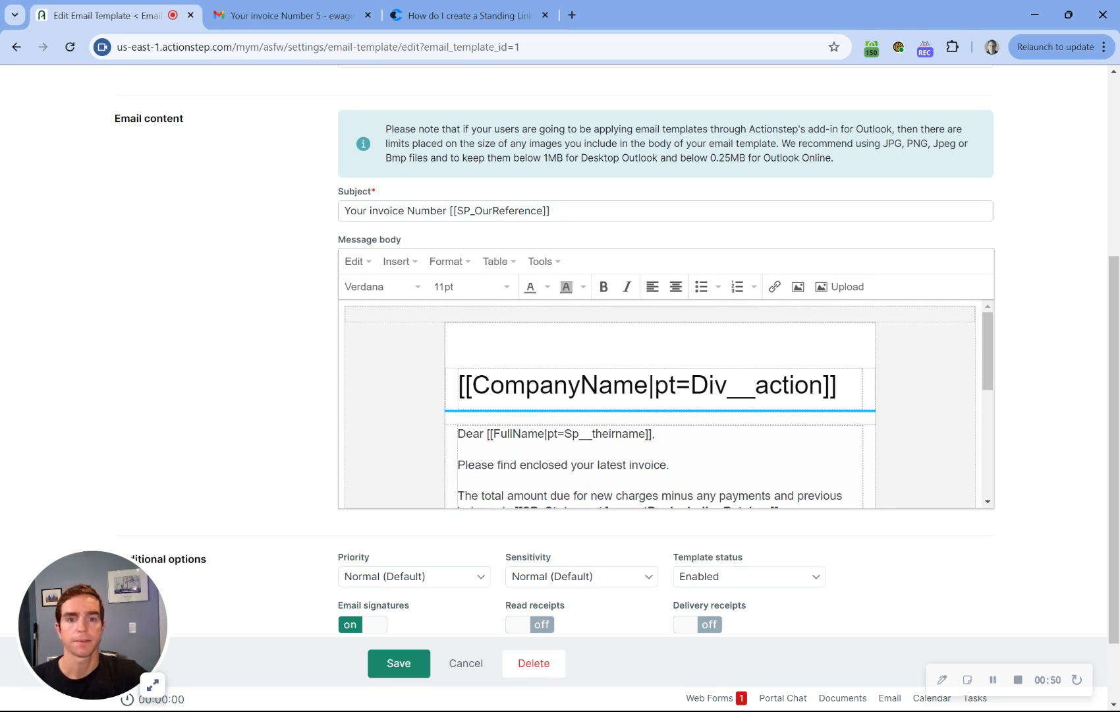
left_click_drag(450, 211, 553, 210)
left_click(560, 211)
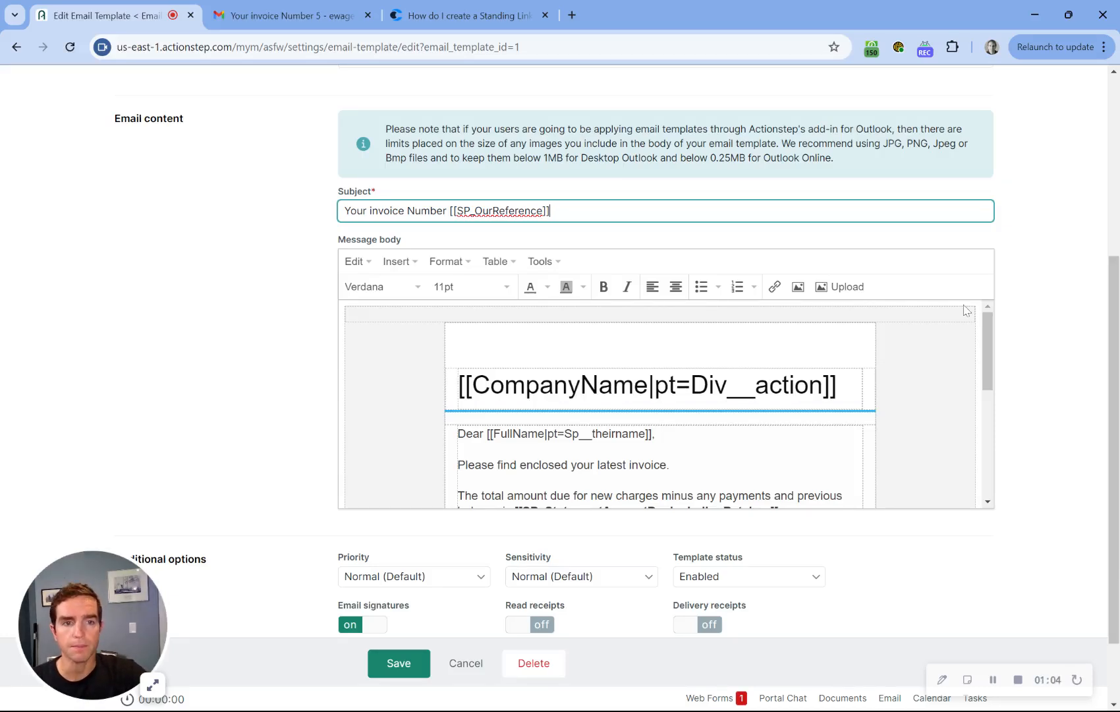
- Open the link settings of the "Click Here to Pay" text in the message body
scroll(1045, 322, "down", 1)
scroll(659, 330, "down", 3)
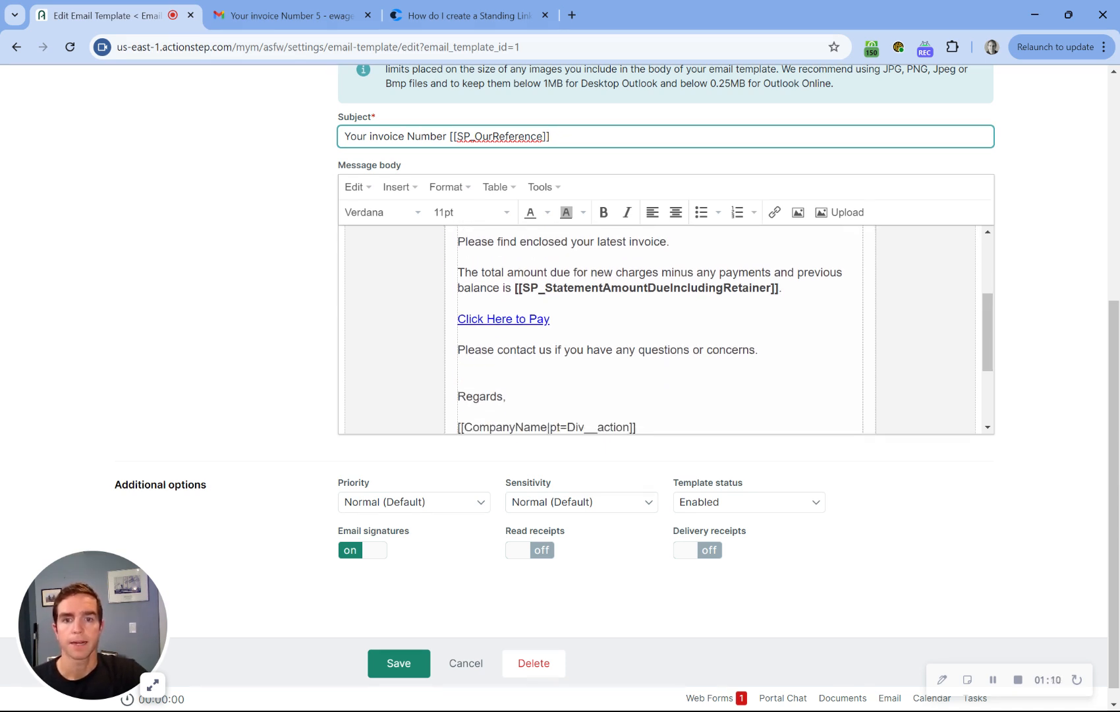
left_click(512, 319)
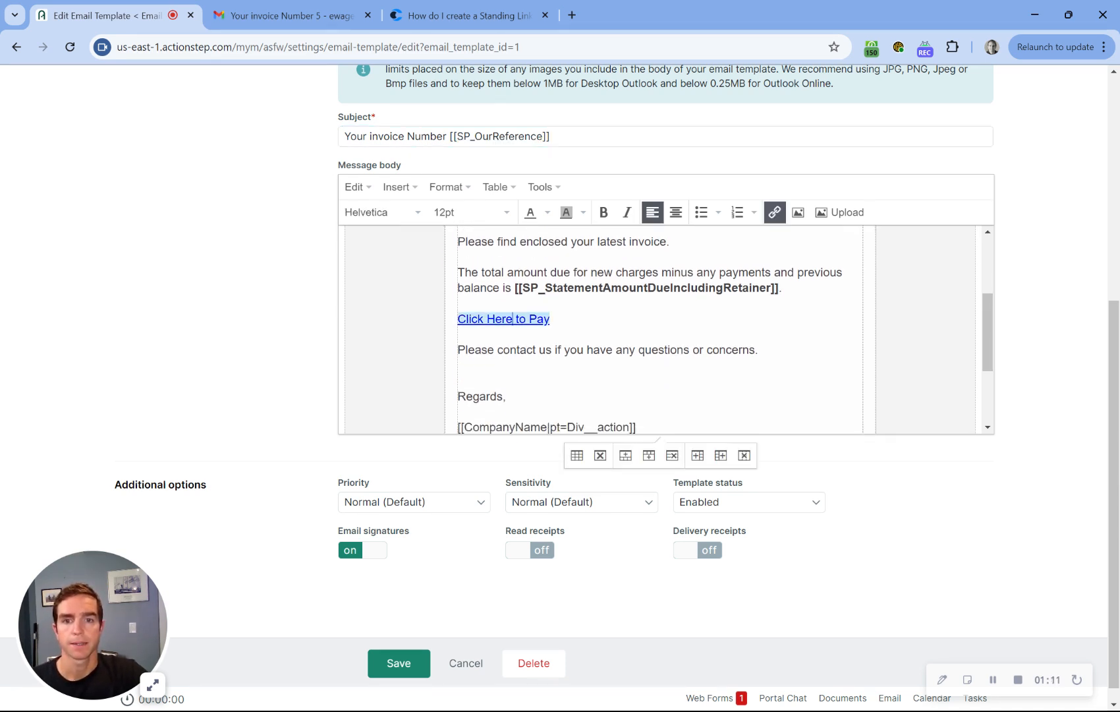
left_click(774, 212)
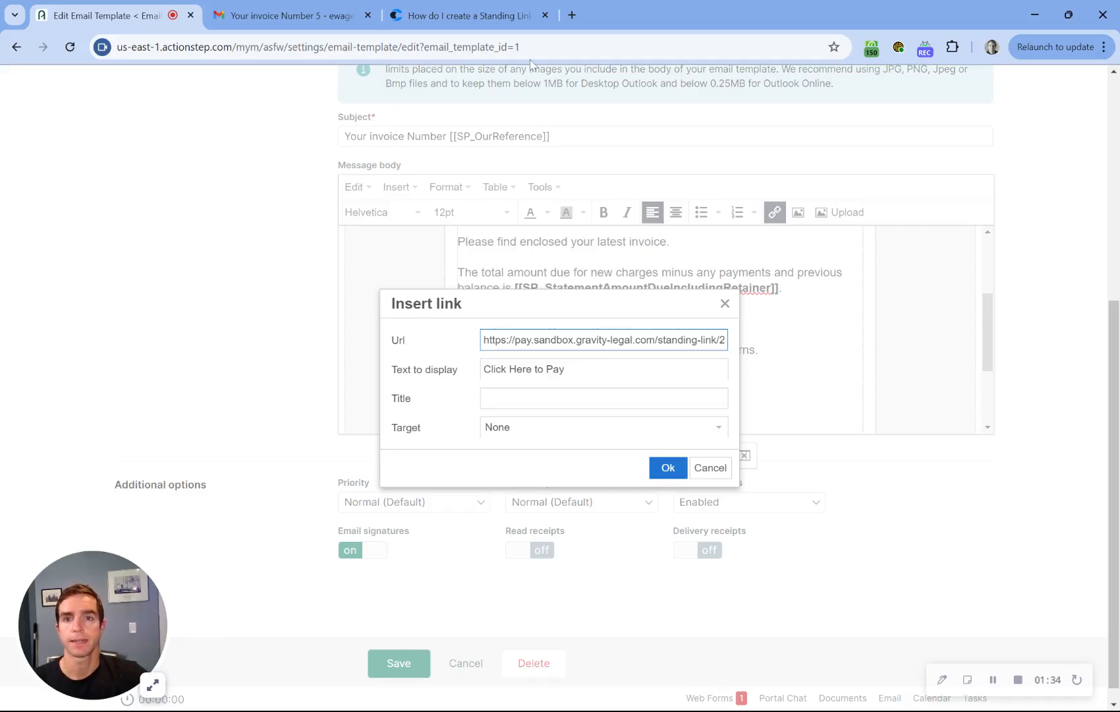
- Switch to the Confido Legal support article and read how to create a Standing Link and complete its fields
left_click(499, 8)
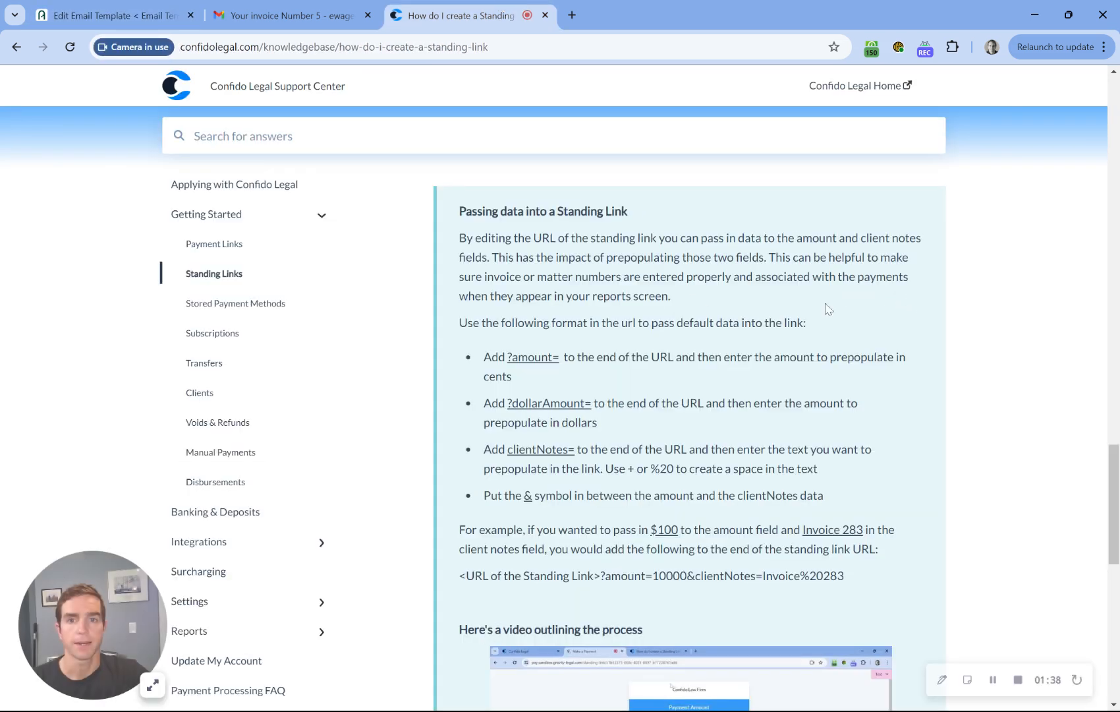
scroll(858, 312, "up", 15)
scroll(565, 307, "up", 10)
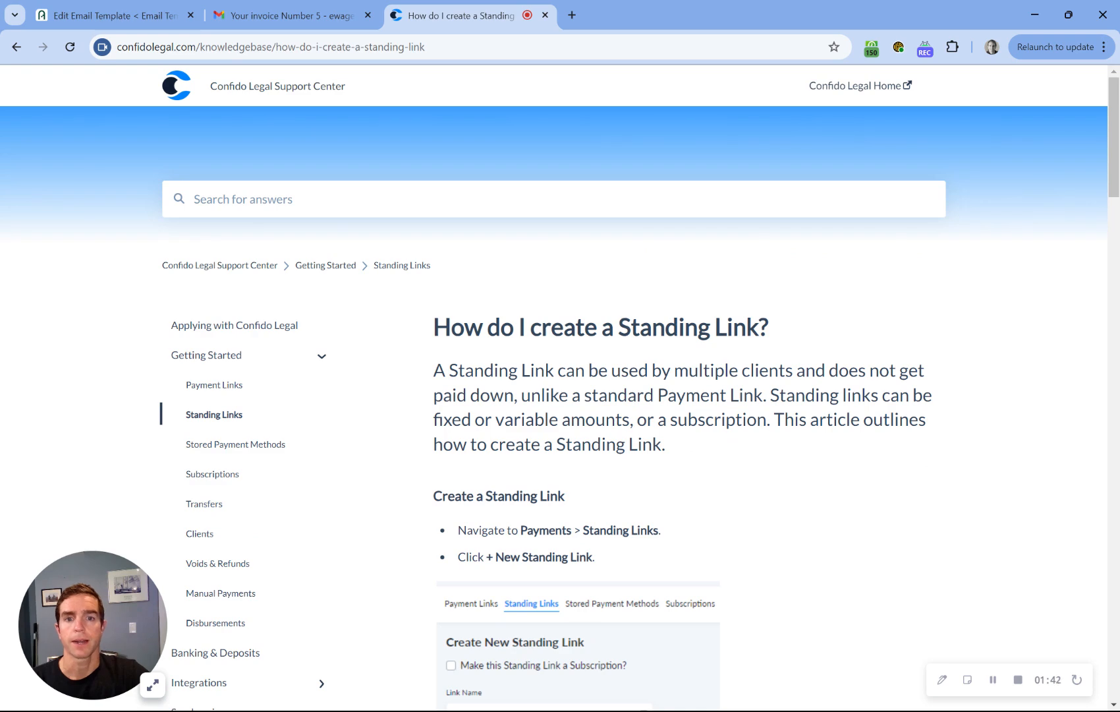
scroll(720, 405, "down", 14)
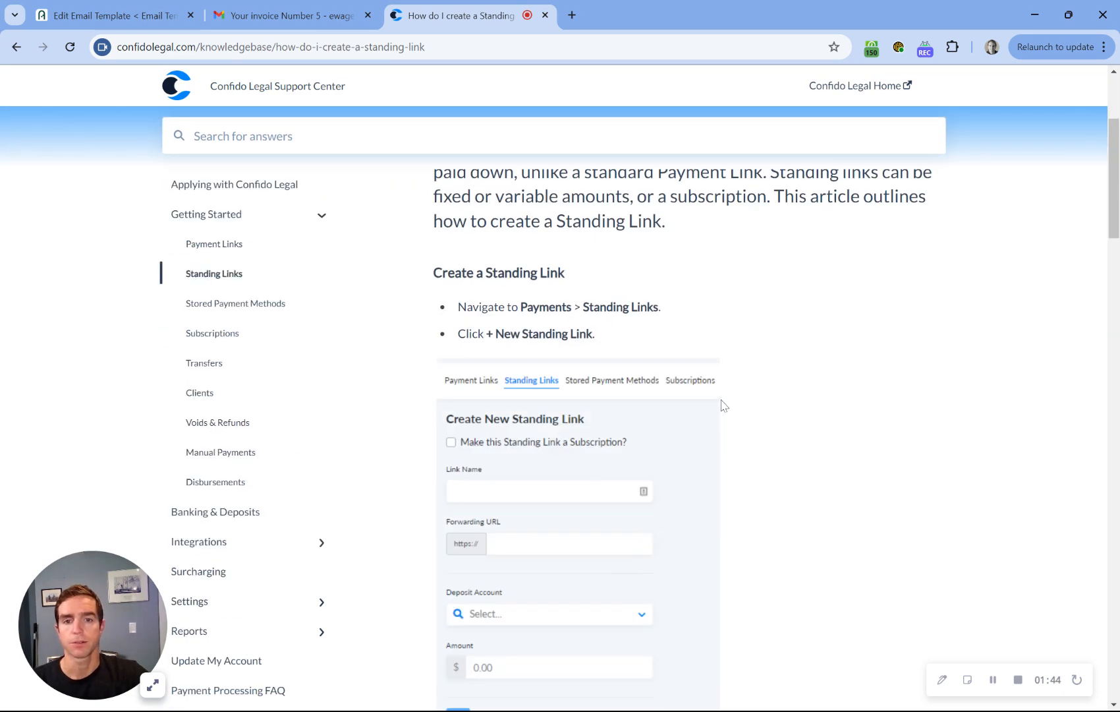
scroll(692, 408, "down", 2)
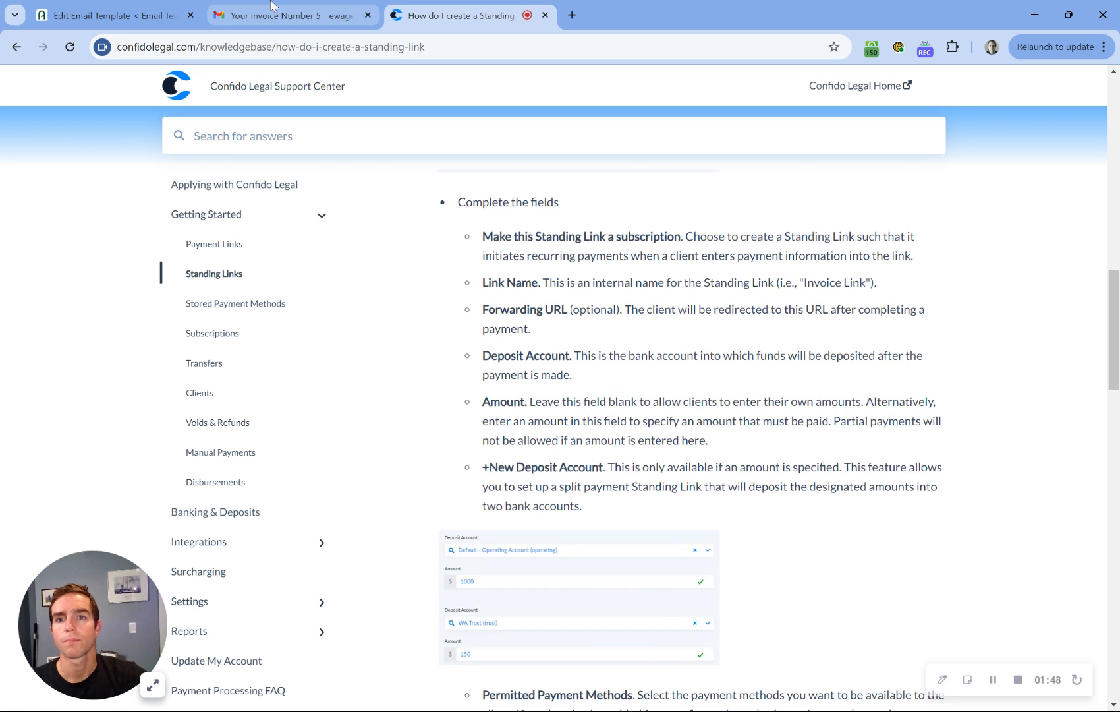
- Return to the Actionstep email template and examine the base standing link address in the payment link's URL
left_click(112, 15)
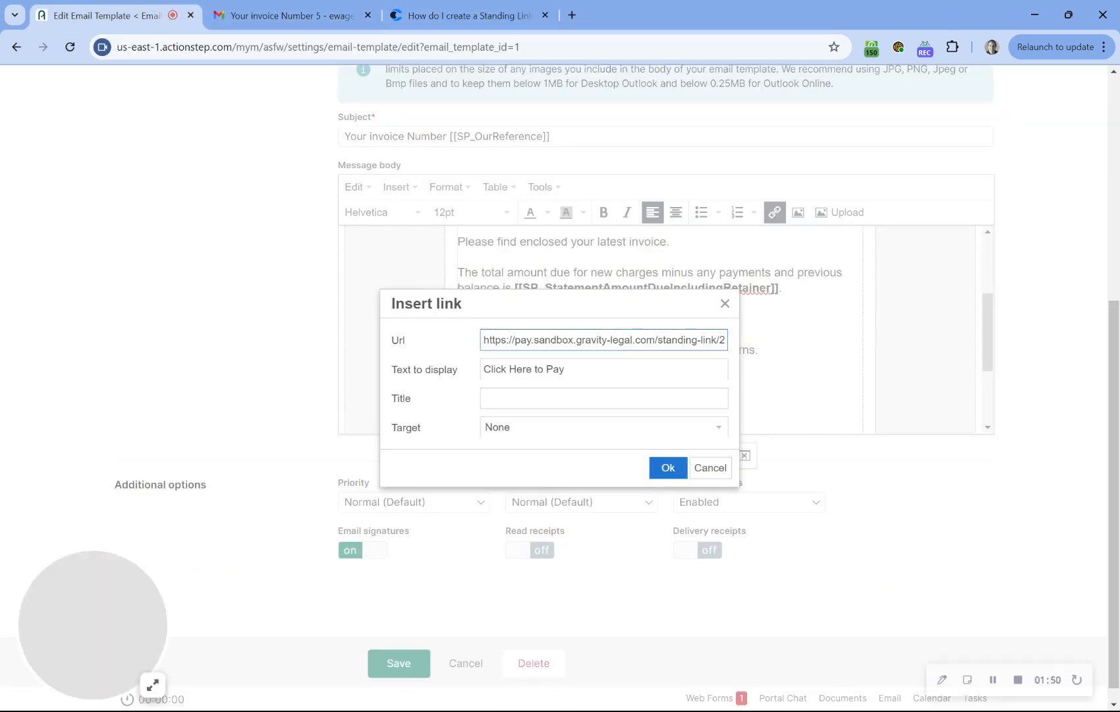
left_click_drag(665, 340, 678, 340)
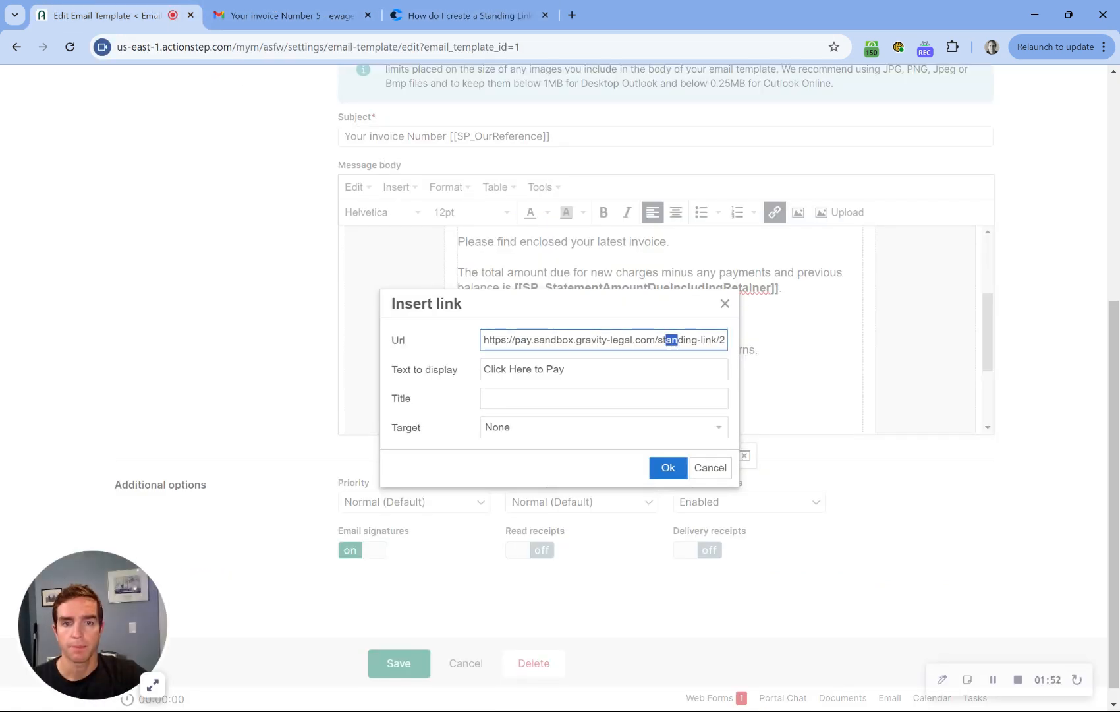
left_click_drag(485, 340, 743, 350)
left_click(708, 340)
left_click(587, 340)
left_click_drag(495, 340, 494, 340)
left_click(636, 340)
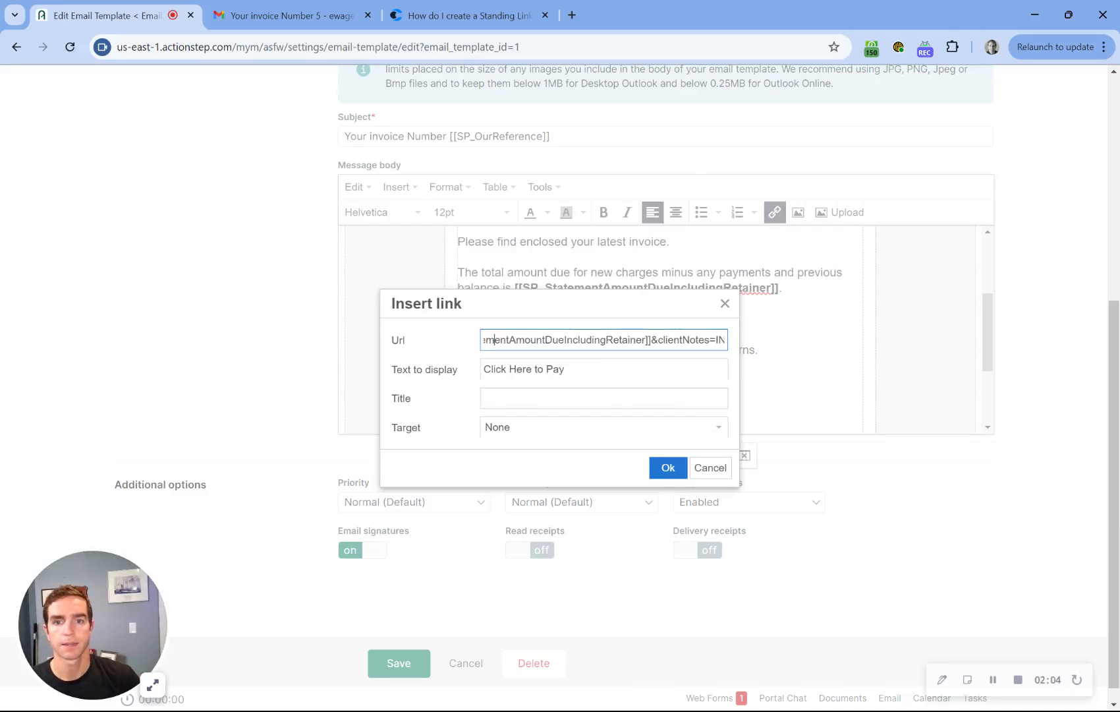
- Examine the dollarAmount parameter and its [[SP_StatementAmountDueIncludingRetainer]] merge field in the payment link's URL
key("Left")
key("Left")
key("Left")
key("Left")
key("Left")
key("Left")
key("Left")
key("Left")
key("Left")
key("Left")
key("Left")
key("Left")
key("Left")
key("Left")
key("Left")
key("Left")
key("Left")
key("Left")
key("Left")
key("Left")
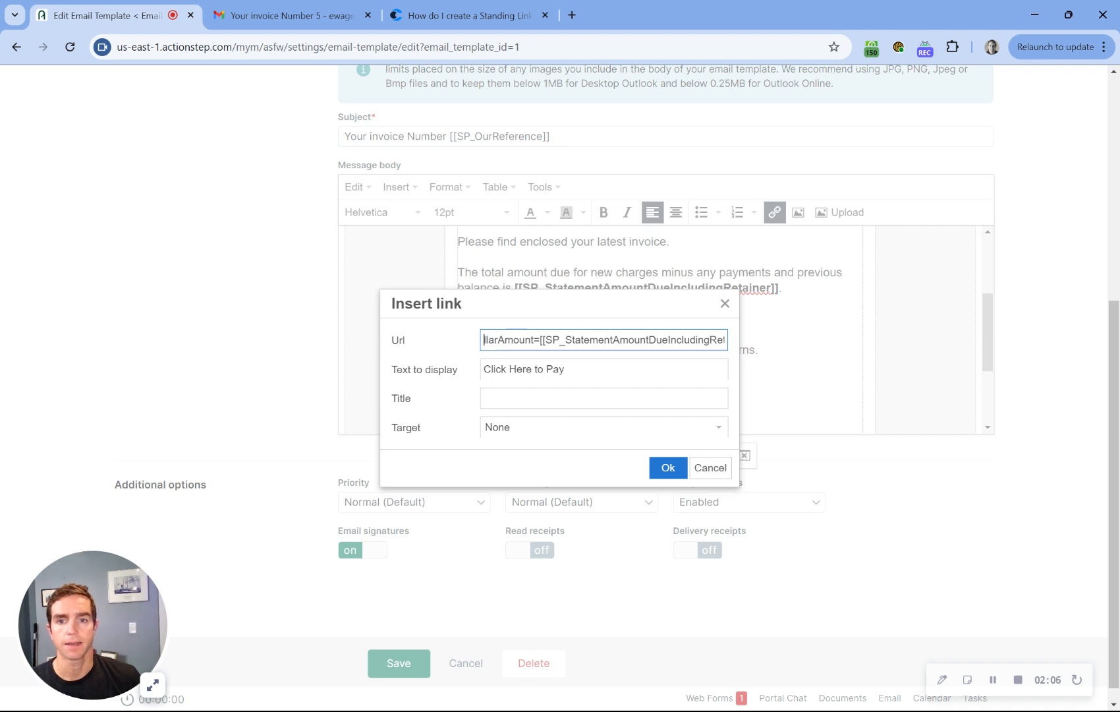
key("Left")
key("Left")
key("Left")
key("Left")
key("Right")
key("Right")
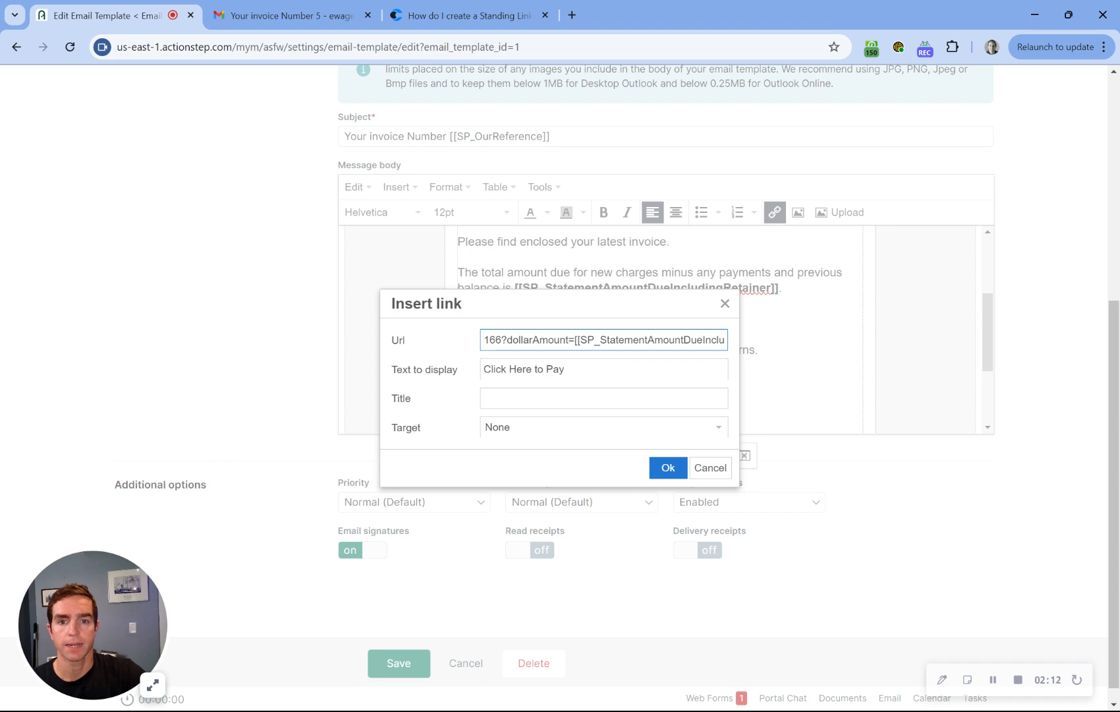
left_click_drag(575, 339, 690, 339)
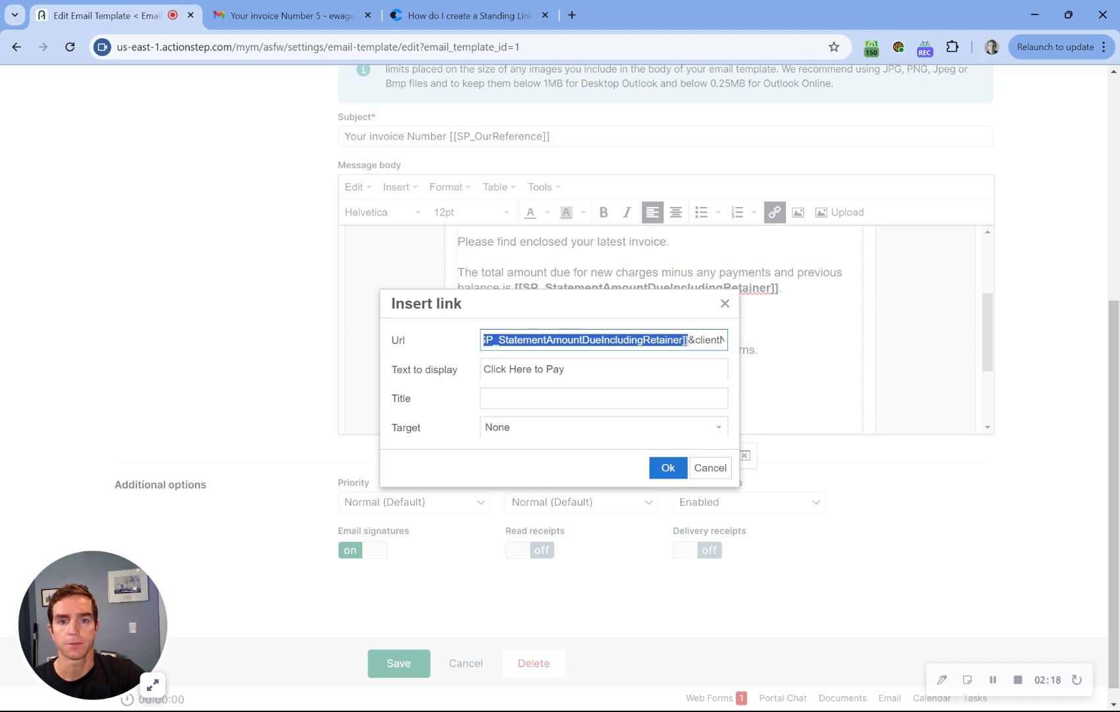
left_click(694, 339)
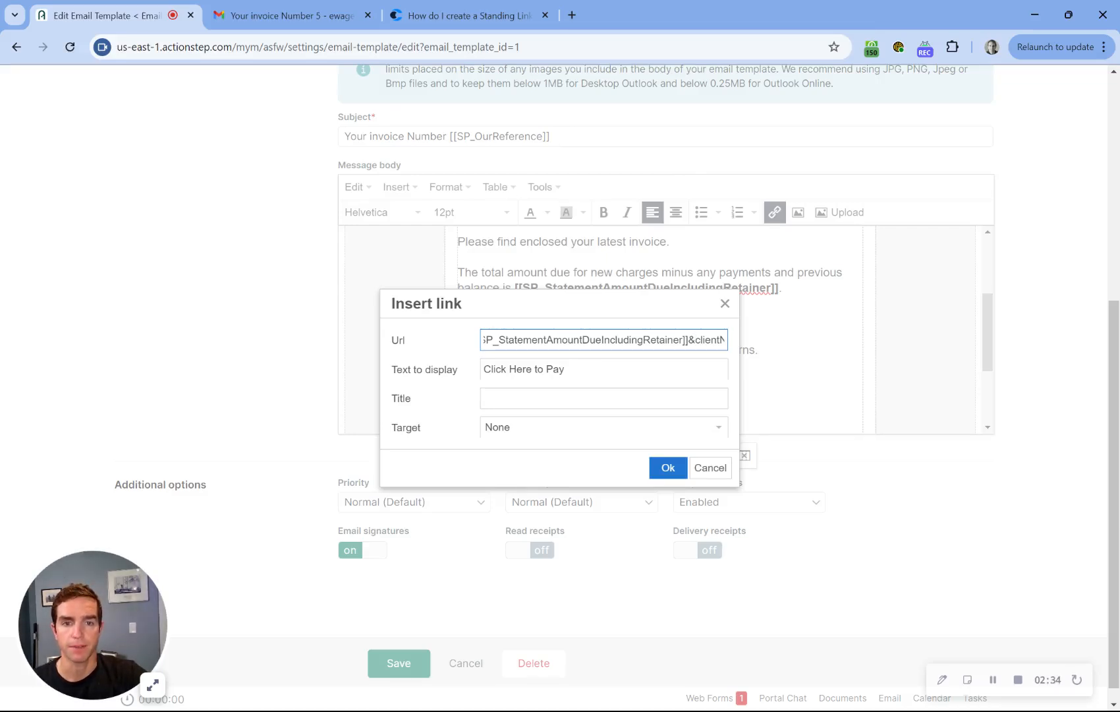
- Examine the clientNotes parameter and its full invoice and client value through the end of the payment link's URL
left_click_drag(695, 340, 716, 337)
left_click(643, 340)
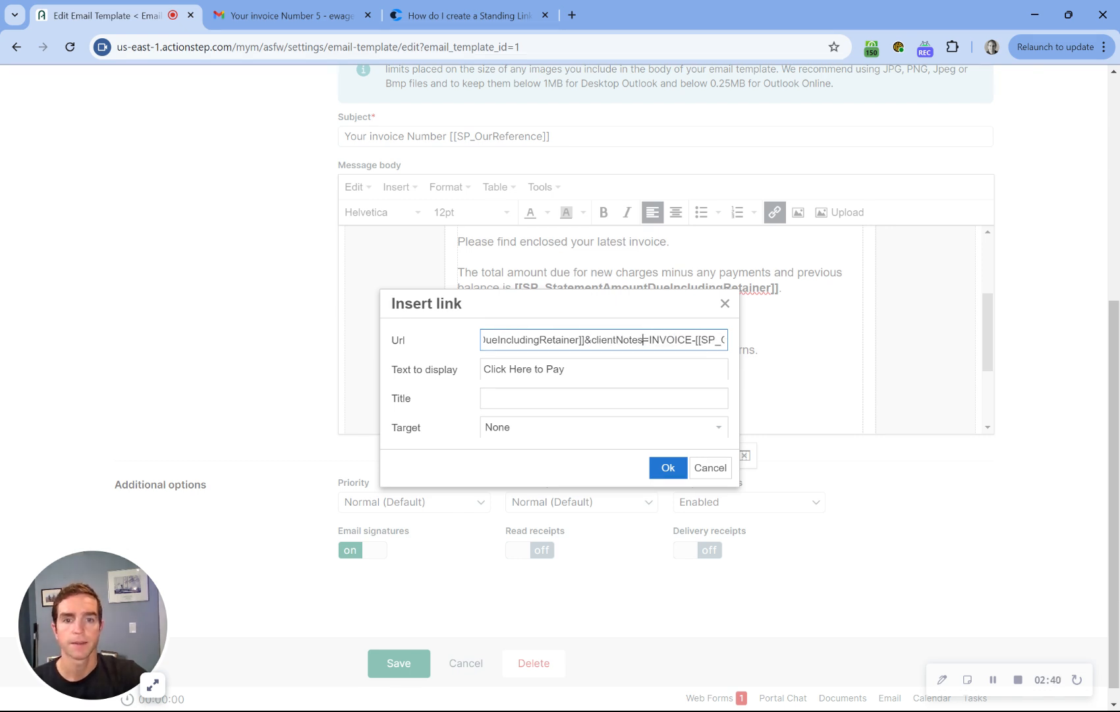
key("shift+Right")
key("shift+Right")
key("shift+Right")
key("shift+Right")
key("shift+Right")
key("shift+Right")
key("shift+Right")
key("shift+Right")
key("shift+Right")
key("shift+Right")
key("shift+Right")
key("shift+Right")
key("shift+Right")
key("shift+Right")
key("shift+Right")
key("shift+Right")
key("shift+Right")
key("shift+Right")
key("shift+Right")
key("shift+Right")
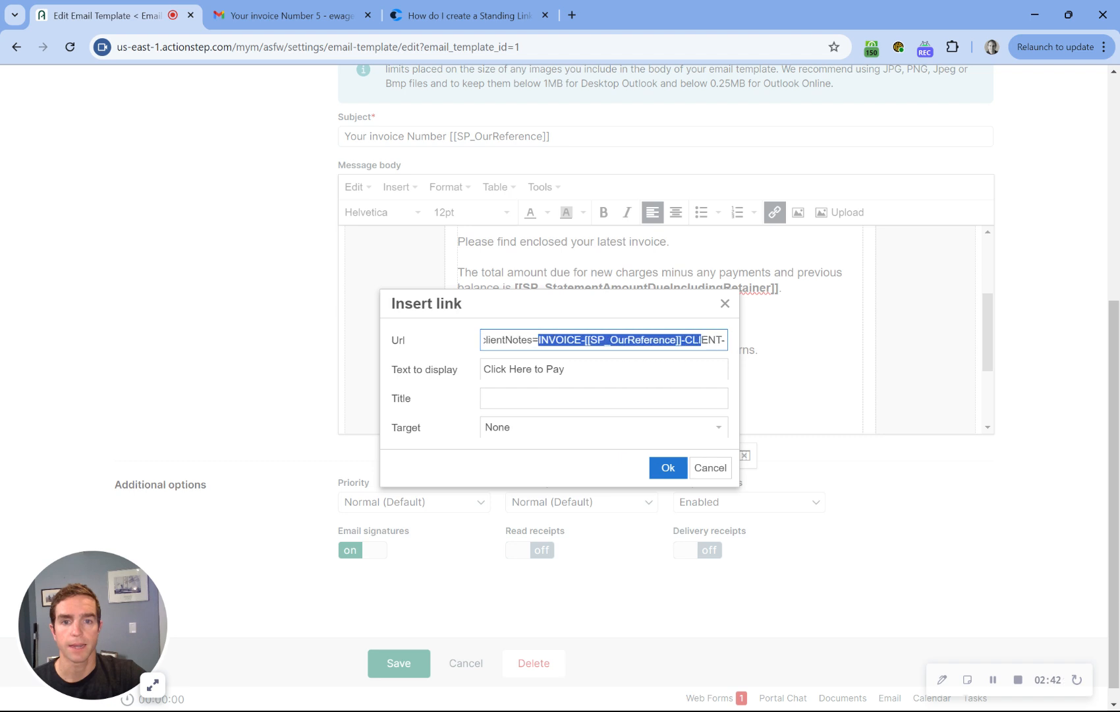
key("shift+Right")
key("shift+Right")
key("shift+Right")
key("shift+Right")
key("shift+Right")
key("shift+Right")
key("shift+Right")
key("shift+Right")
key("shift+Right")
key("shift+Right")
key("shift+Right")
key("shift+Right")
key("shift+Right")
key("shift+Right")
key("shift+Right")
key("shift+Right")
key("shift+Right")
key("shift+Right")
key("shift+Right")
key("shift+Right")
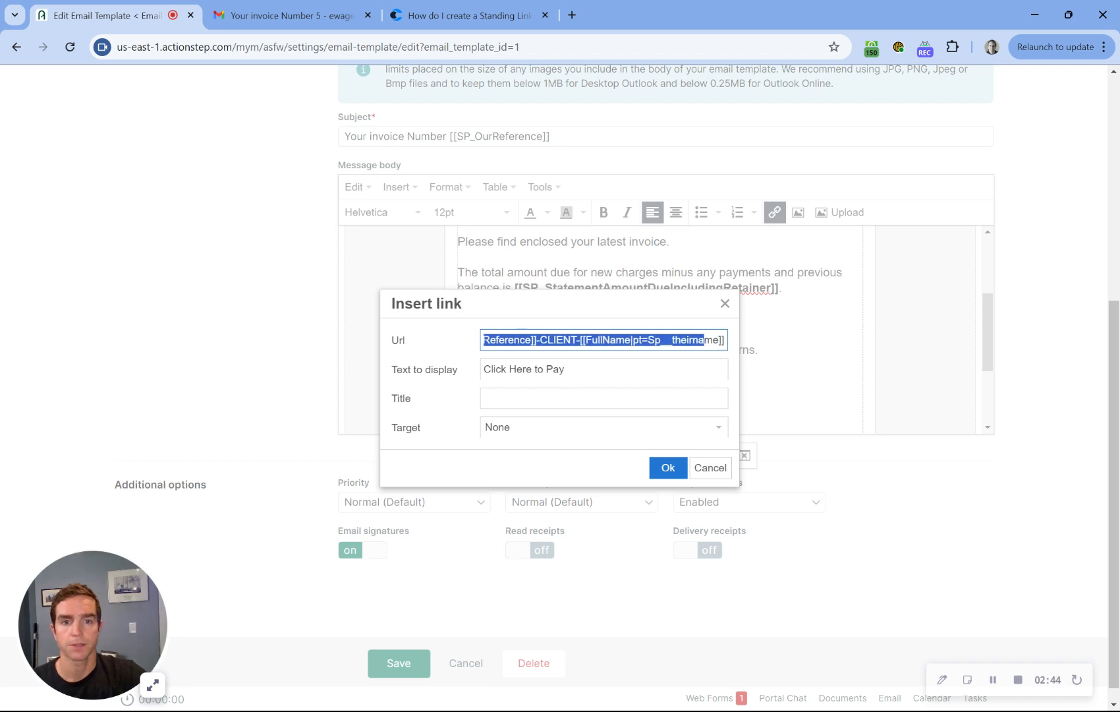
key("Right")
key("Right")
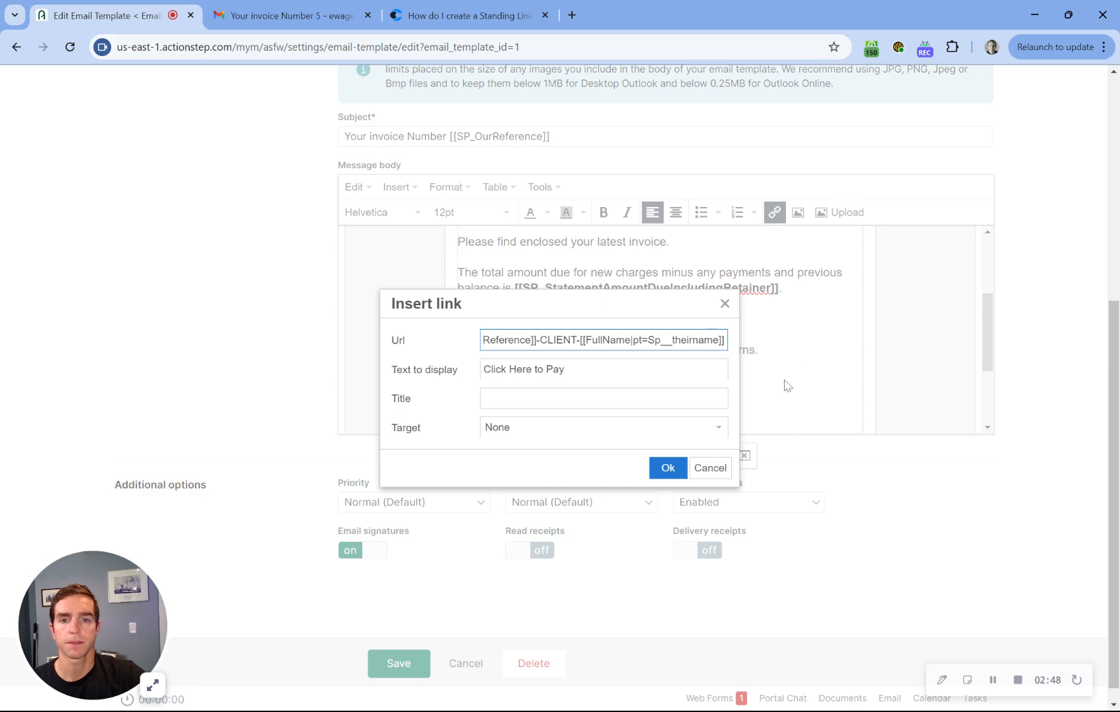
- Switch to the Confido Legal support article and read the section on passing data into a Standing Link
left_click(515, 6)
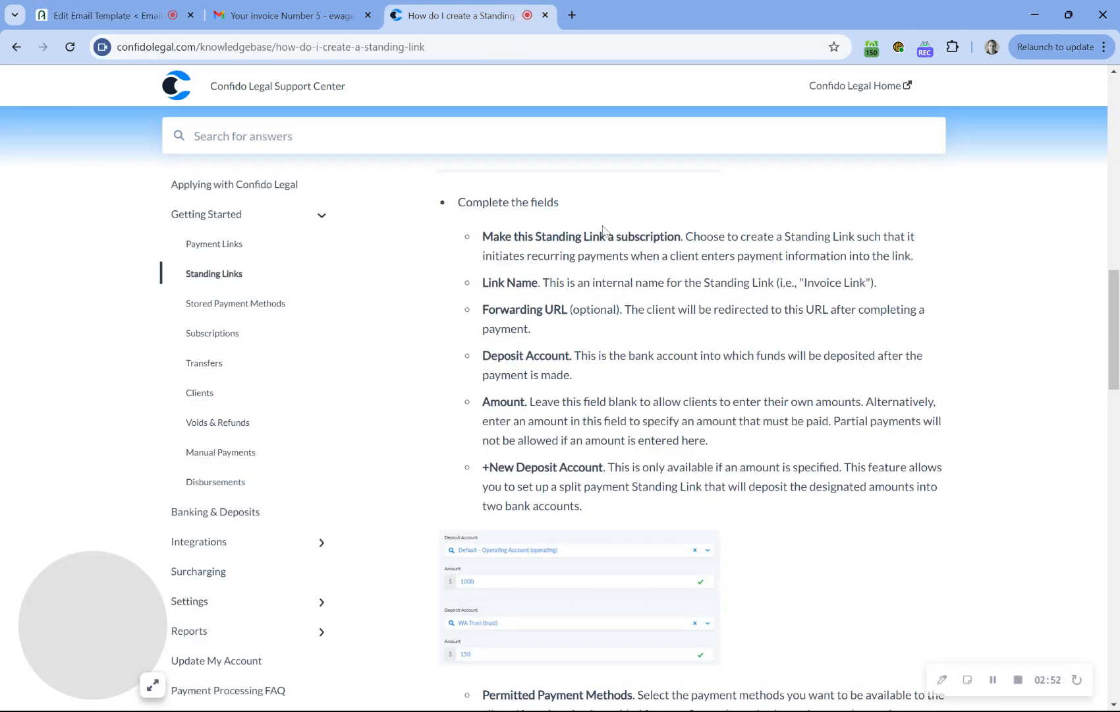
scroll(664, 343, "down", 3)
scroll(665, 343, "down", 10)
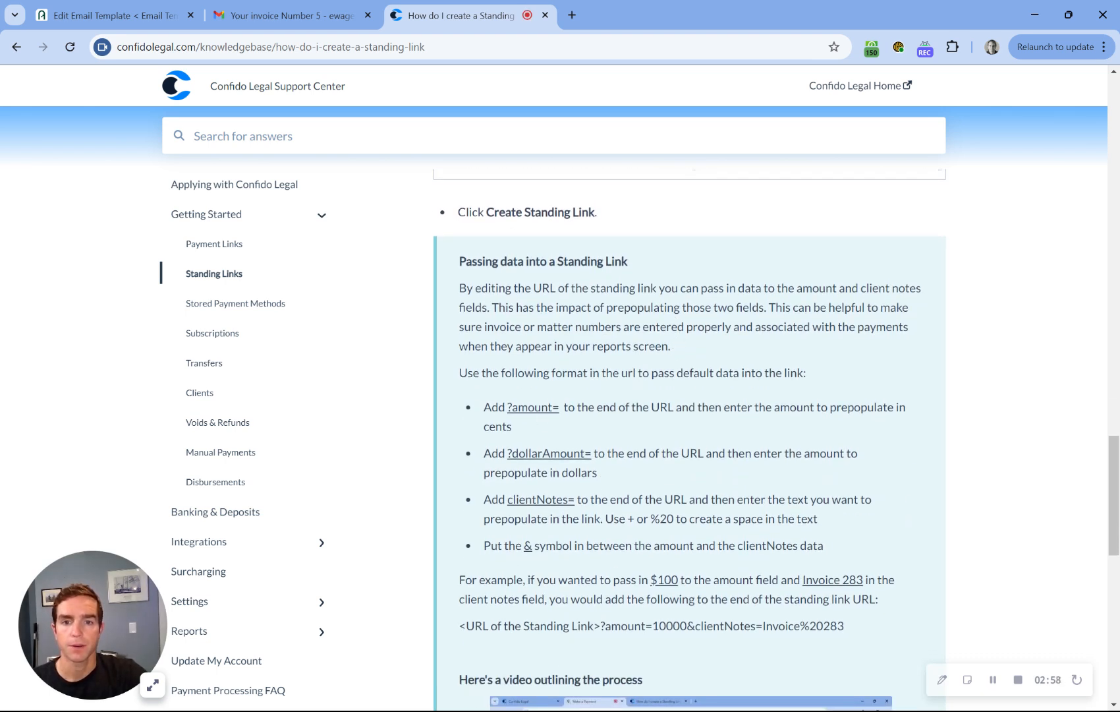
left_click_drag(485, 407, 532, 428)
left_click(531, 429)
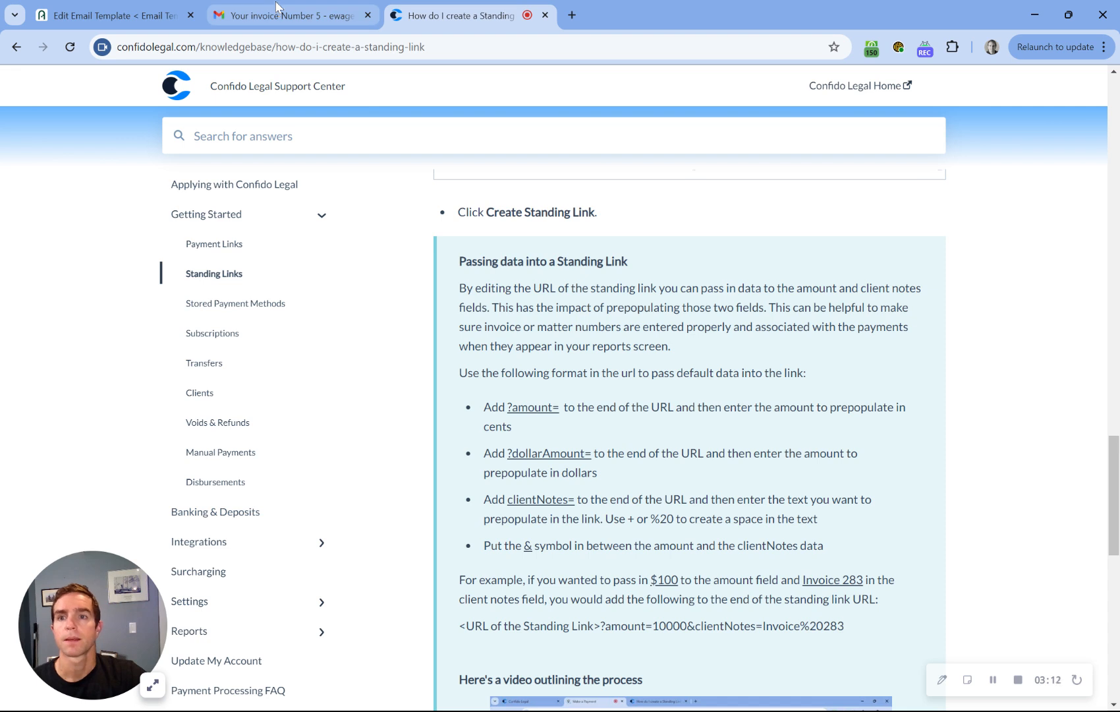
- Return to the Actionstep email template and check the payment URL from dollarAmount through the [[SP_OurReference]] merge field
left_click(112, 15)
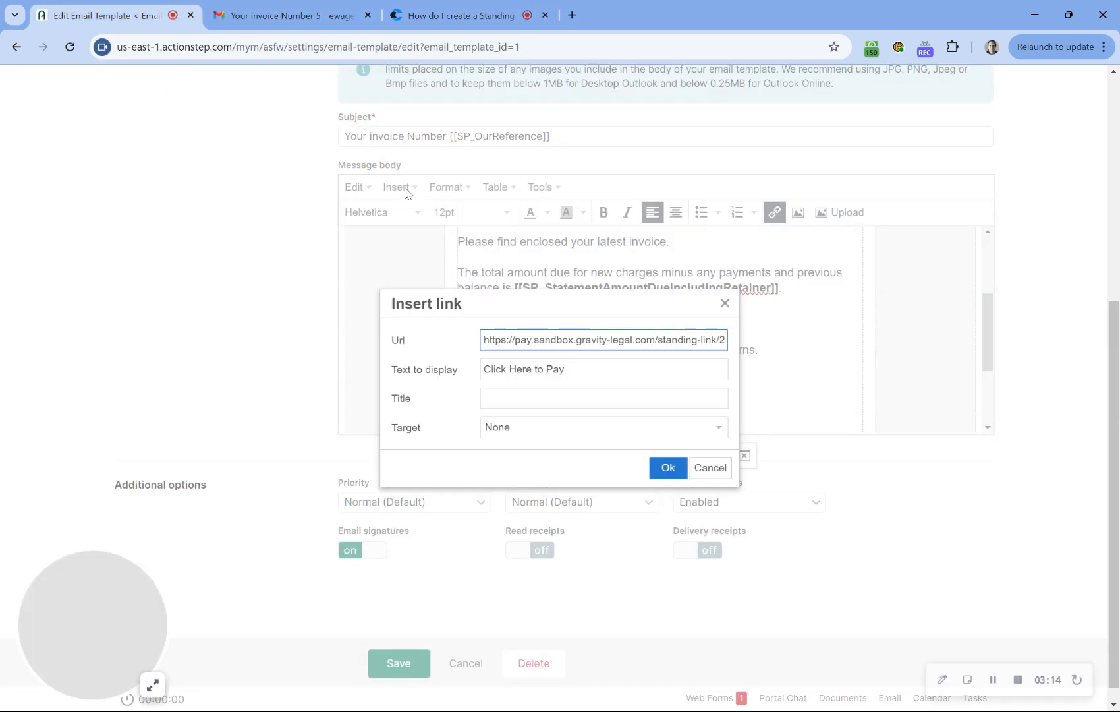
left_click_drag(665, 340, 700, 340)
left_click(647, 340)
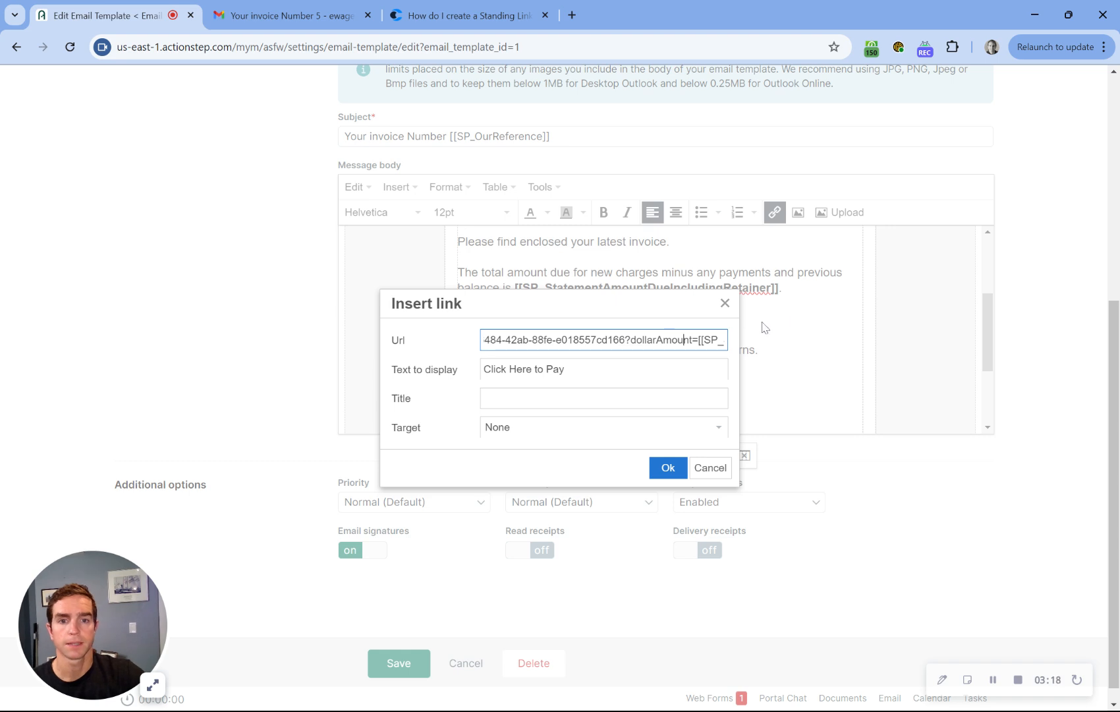
key("Right")
key("Right")
key("Right")
key("Right")
key("Right")
key("Right")
key("Right")
key("Right")
key("Right")
key("Right")
key("Right")
key("Right")
key("Right")
key("Right")
key("Right")
key("Right")
key("Right")
key("Right")
key("Right")
key("Right")
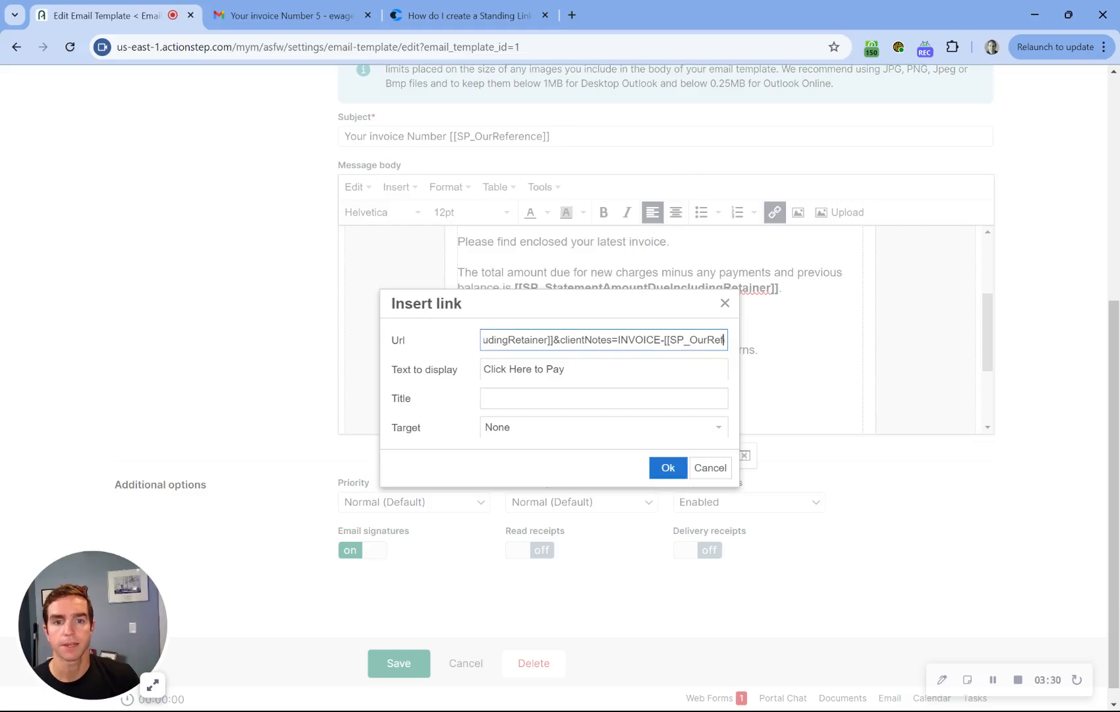
type("en")
type("]-C")
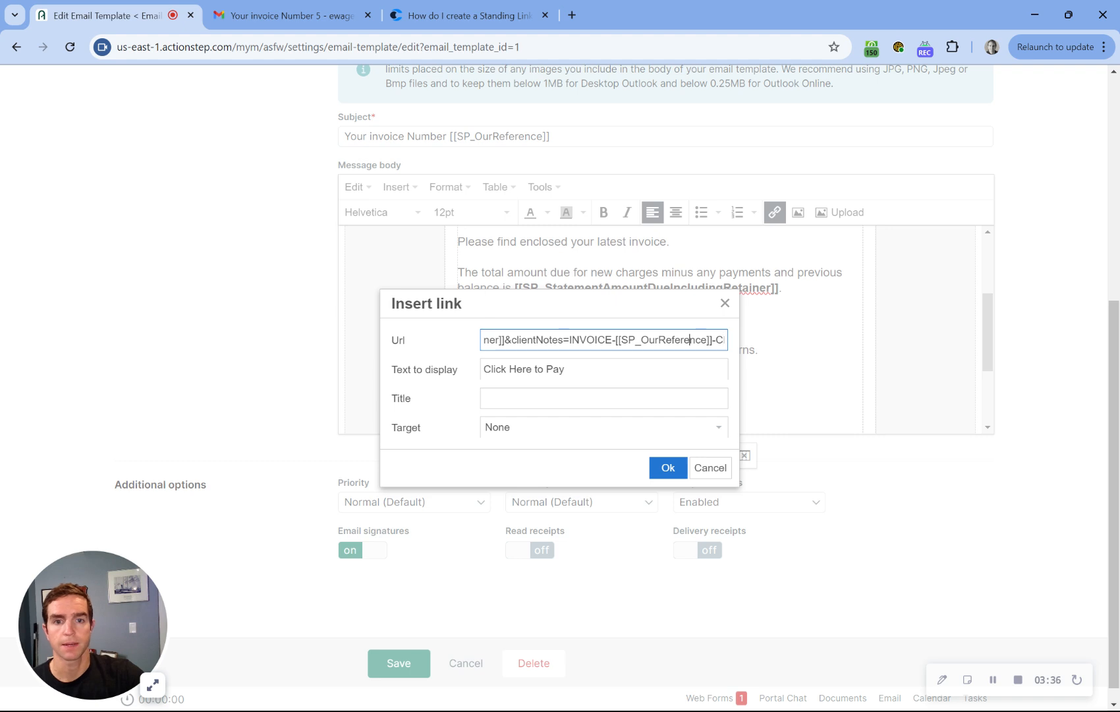
key("Right")
key("Right")
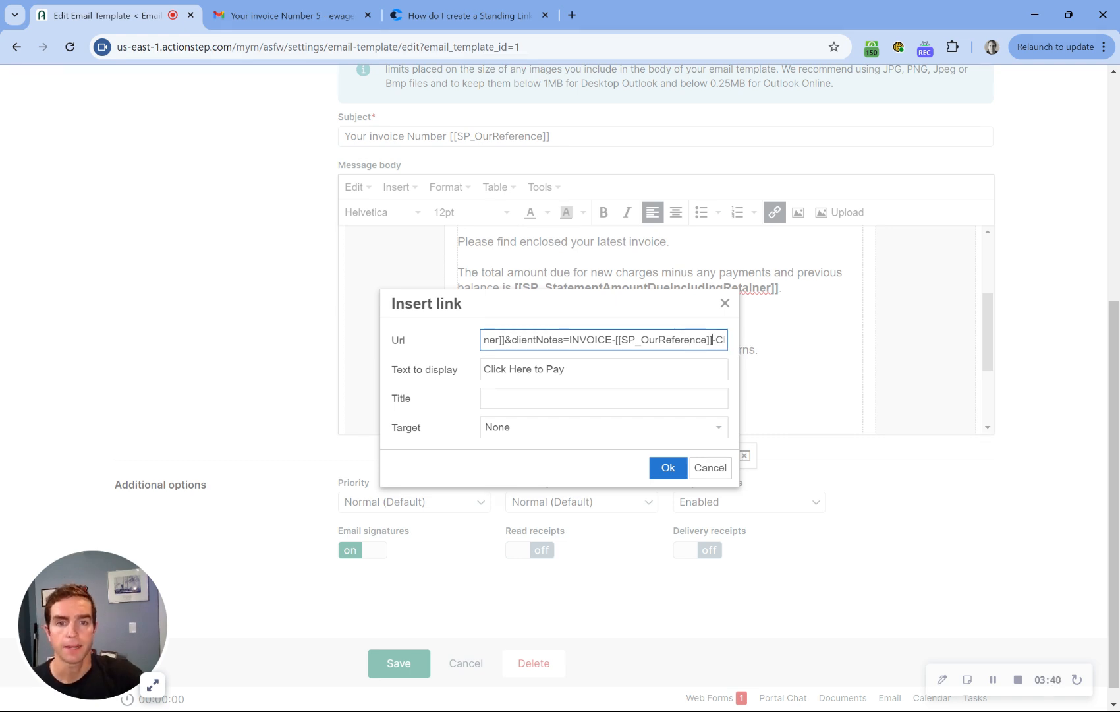
- Examine the CLIENT portion of the client notes and its [[FullName|pt=Sp__theirname]] merge field at the URL's end
key("Right")
key("Right")
key("Right")
key("Right")
key("Right")
key("Right")
key("Right")
key("Right")
key("Right")
key("Right")
key("Right")
key("Right")
key("Right")
key("Right")
key("Right")
key("Right")
key("Right")
key("Right")
key("Right")
key("Right")
key("Right")
key("Right")
key("Right")
key("Right")
key("Right")
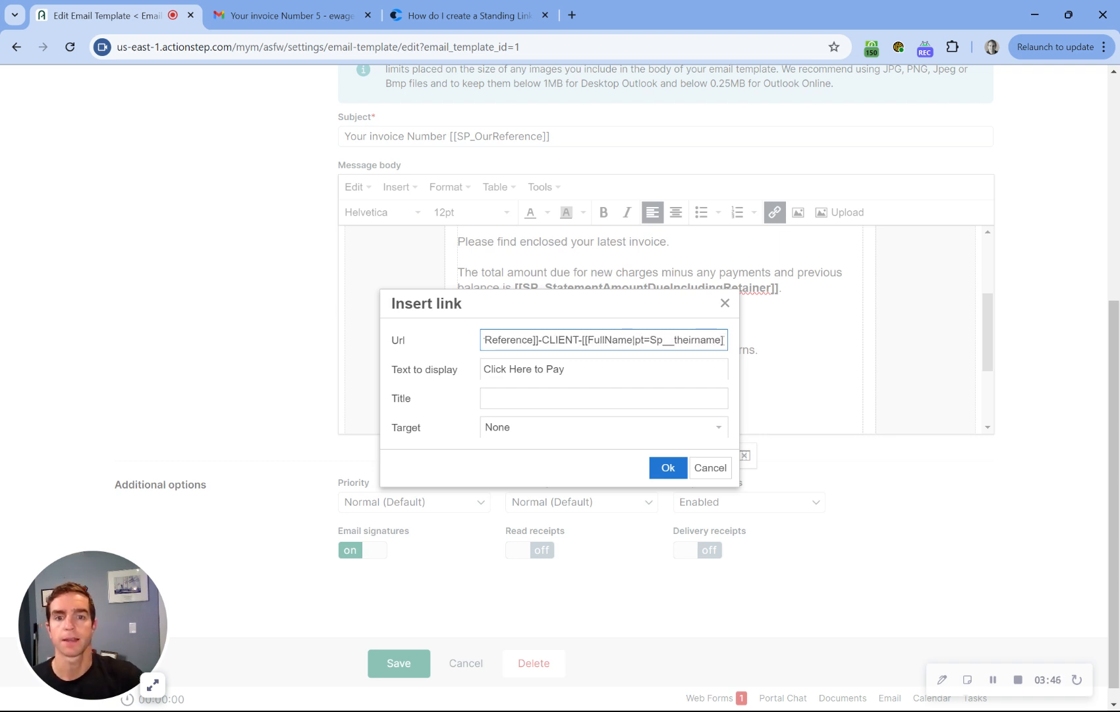
left_click_drag(625, 340, 725, 339)
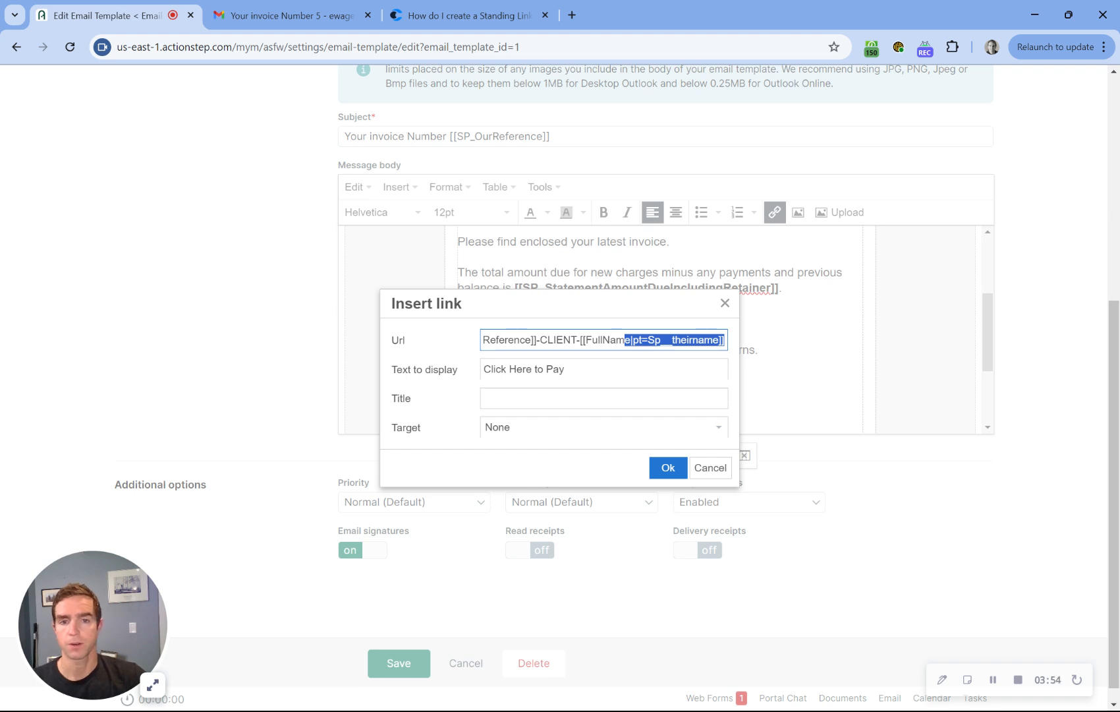
- Close the link settings without changing them and switch to the Gmail invoice email to check the balance due
left_click(715, 469)
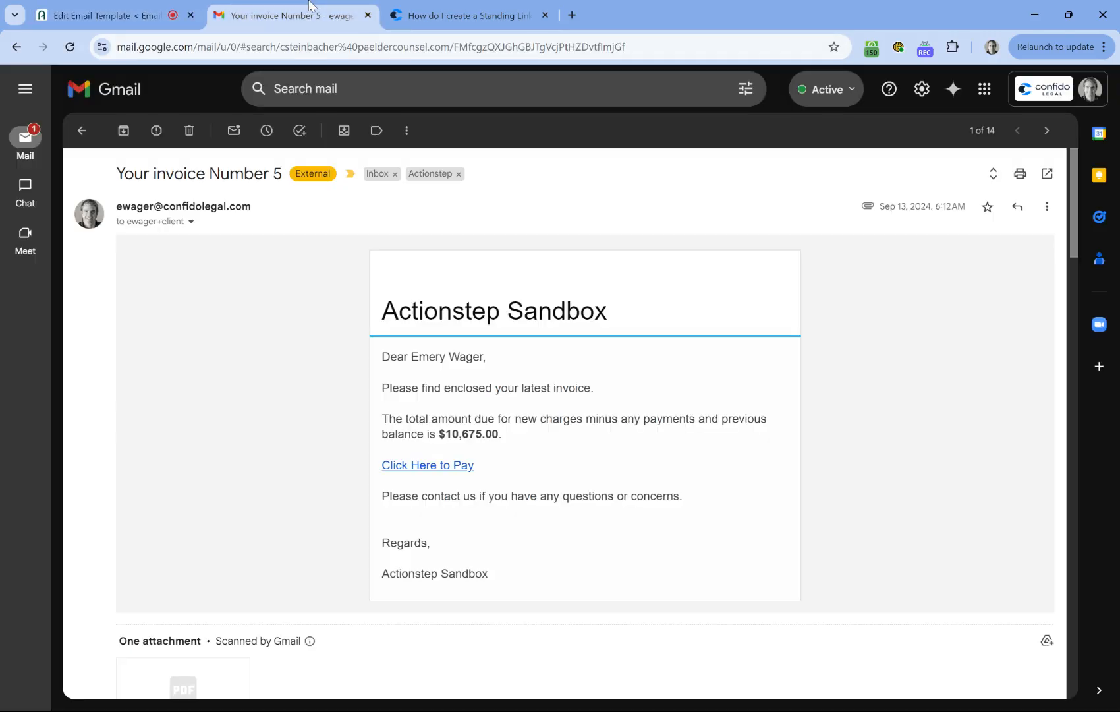
left_click(309, 13)
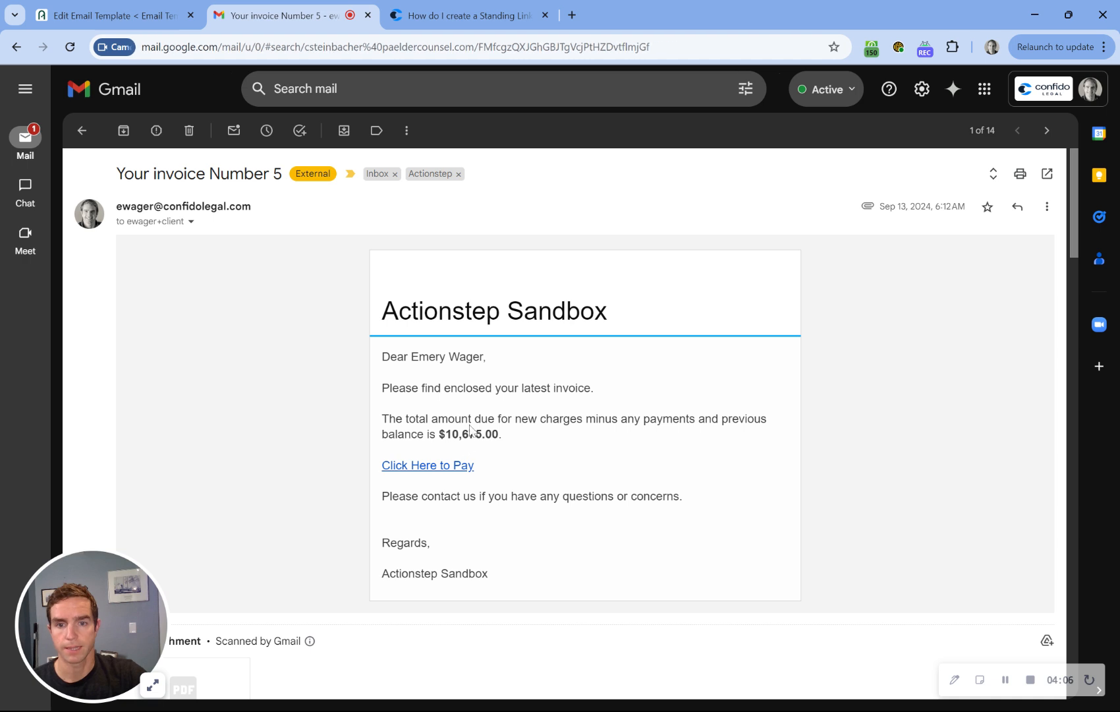
left_click_drag(451, 433, 521, 438)
left_click(517, 439)
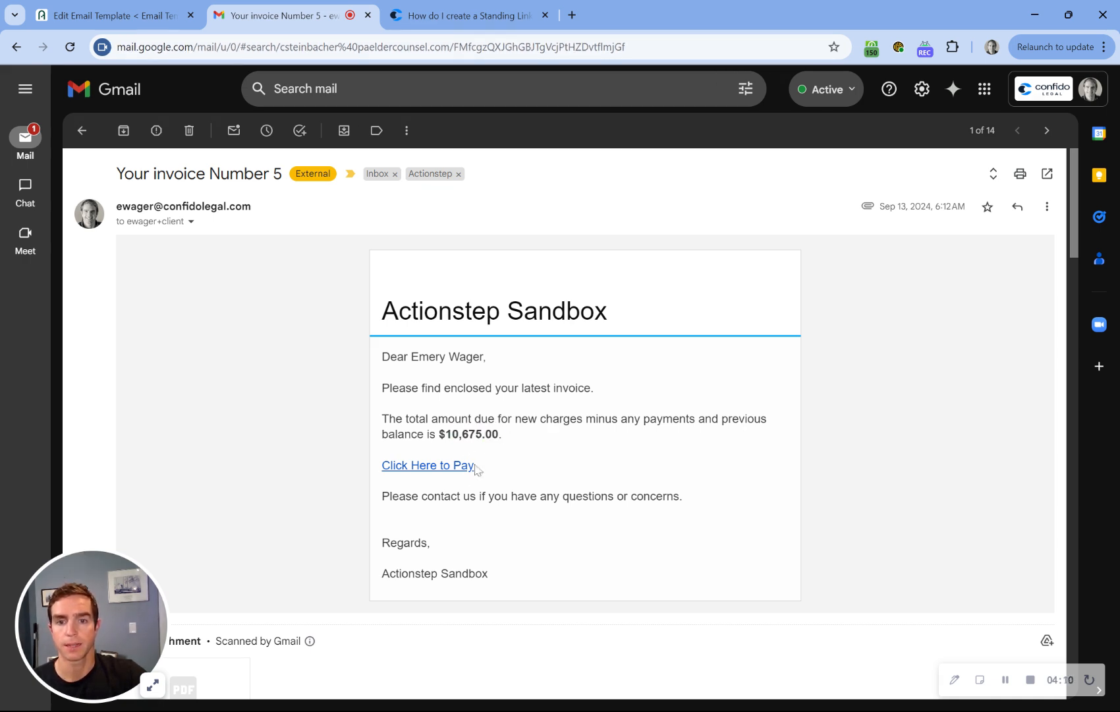
- Open the invoice email's Click Here to Pay link and check the prefilled payment amount
left_click(453, 468)
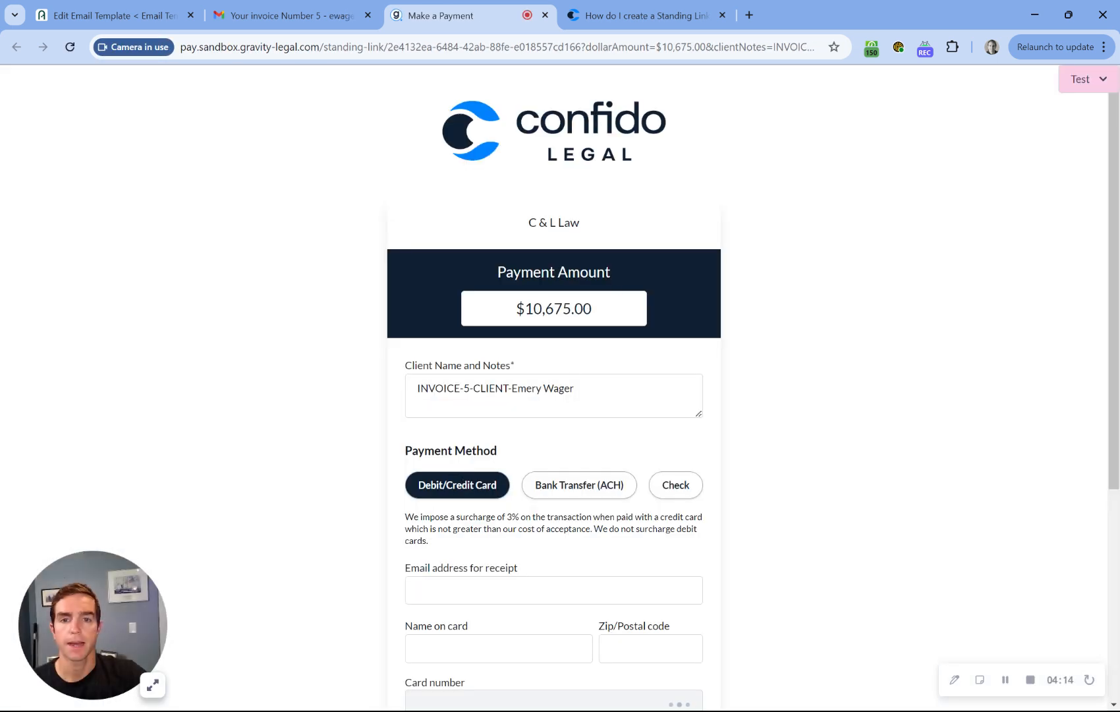
left_click_drag(594, 308, 515, 308)
left_click(574, 308)
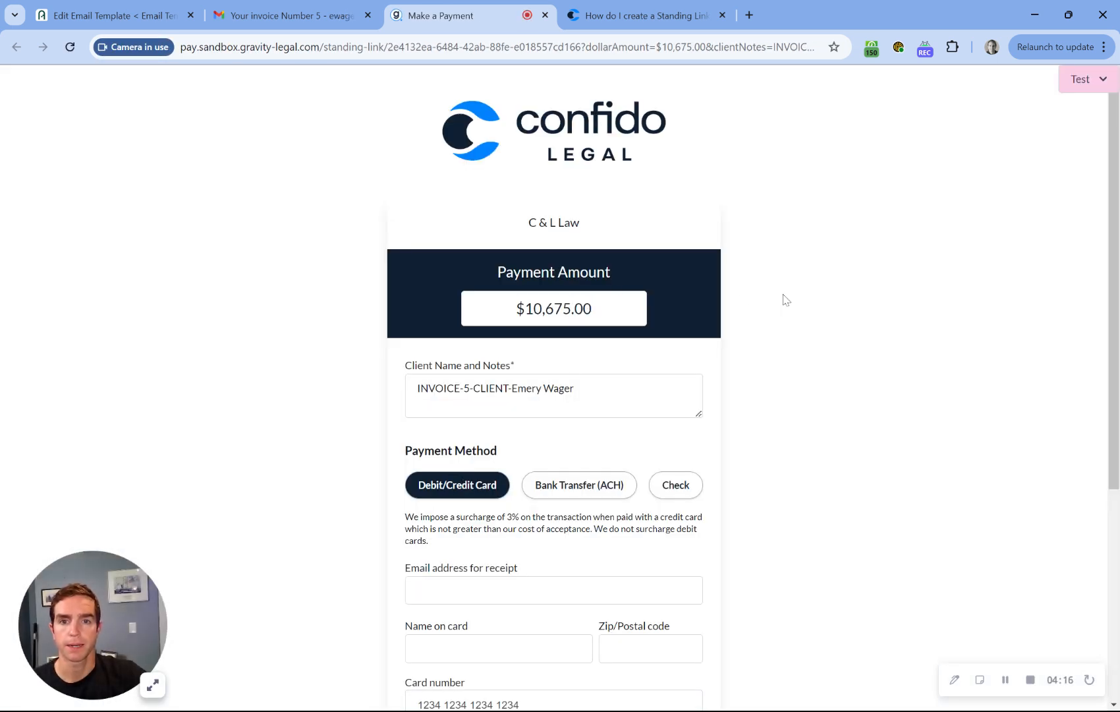
- Read the credit card surcharge notice under the payment methods on the payment form
scroll(649, 252, "down", 1)
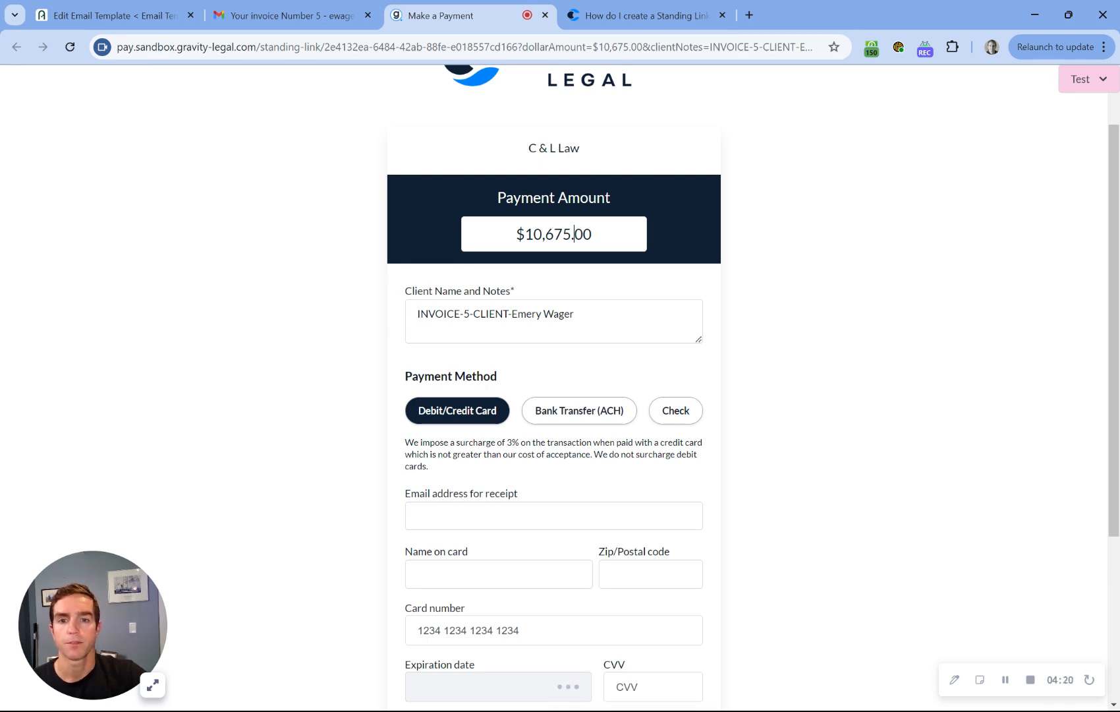
scroll(573, 292, "down", 1)
scroll(665, 408, "down", 1)
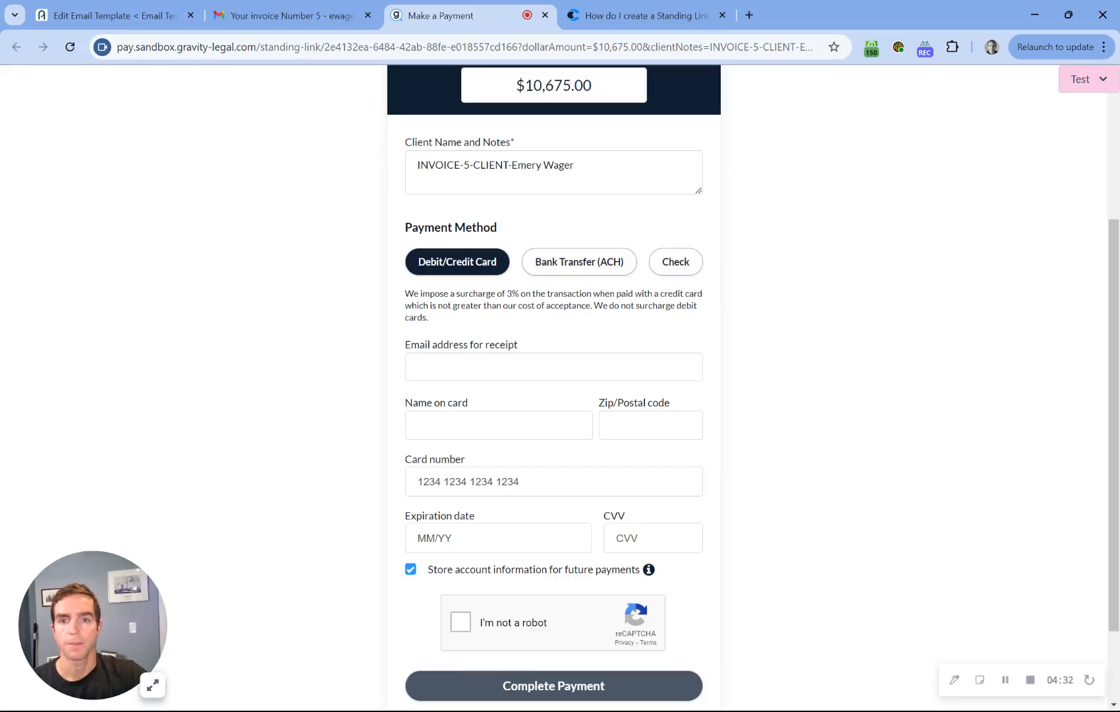
left_click_drag(404, 293, 475, 319)
left_click(479, 320)
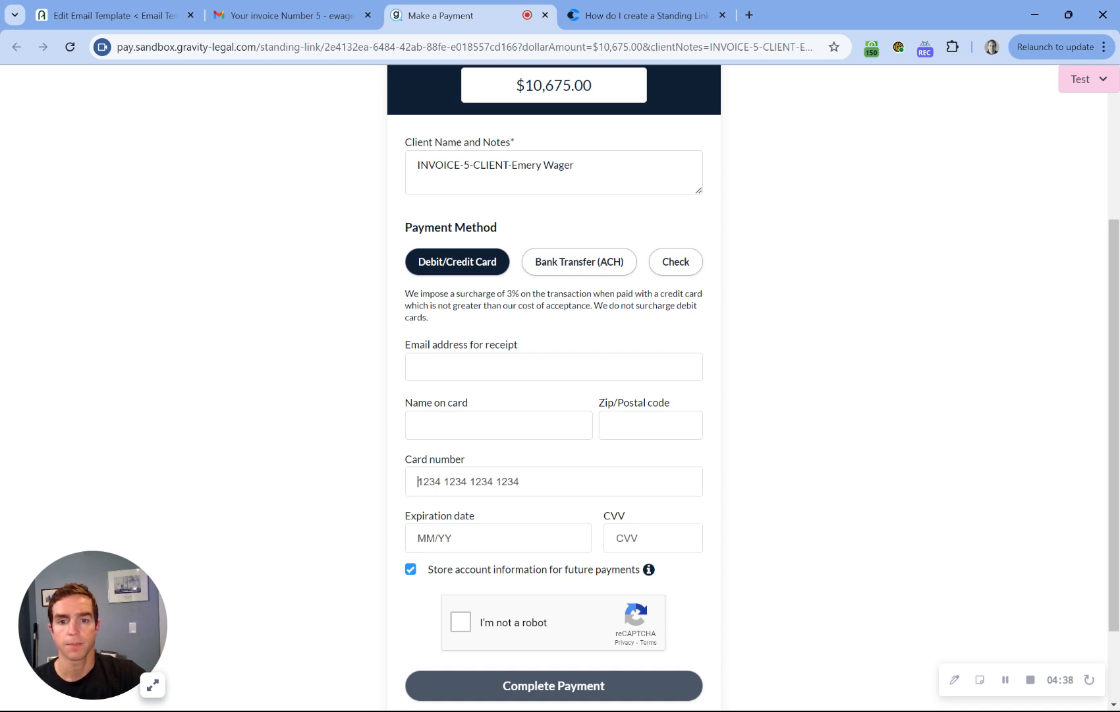
- Autofill the card number, expiration date and name from the saved test card, clear the receipt email field and review the form
key("Down")
key("Return")
key("Return")
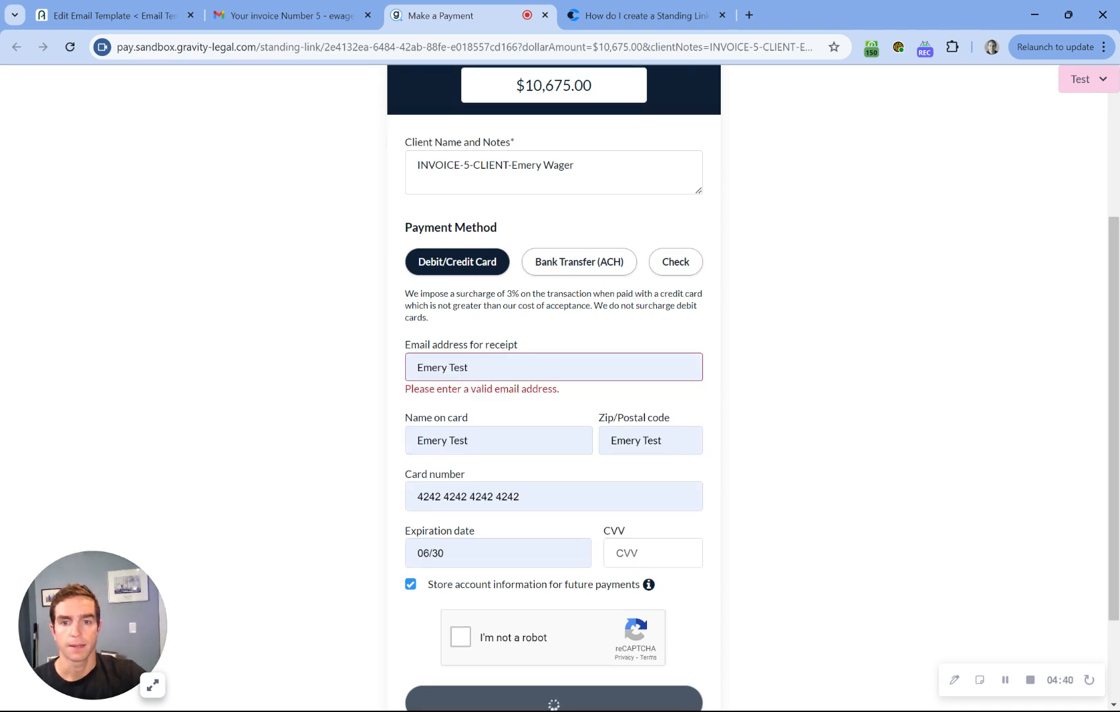
scroll(374, 298, "down", 1)
left_click_drag(474, 293, 374, 297)
key("BackSpace")
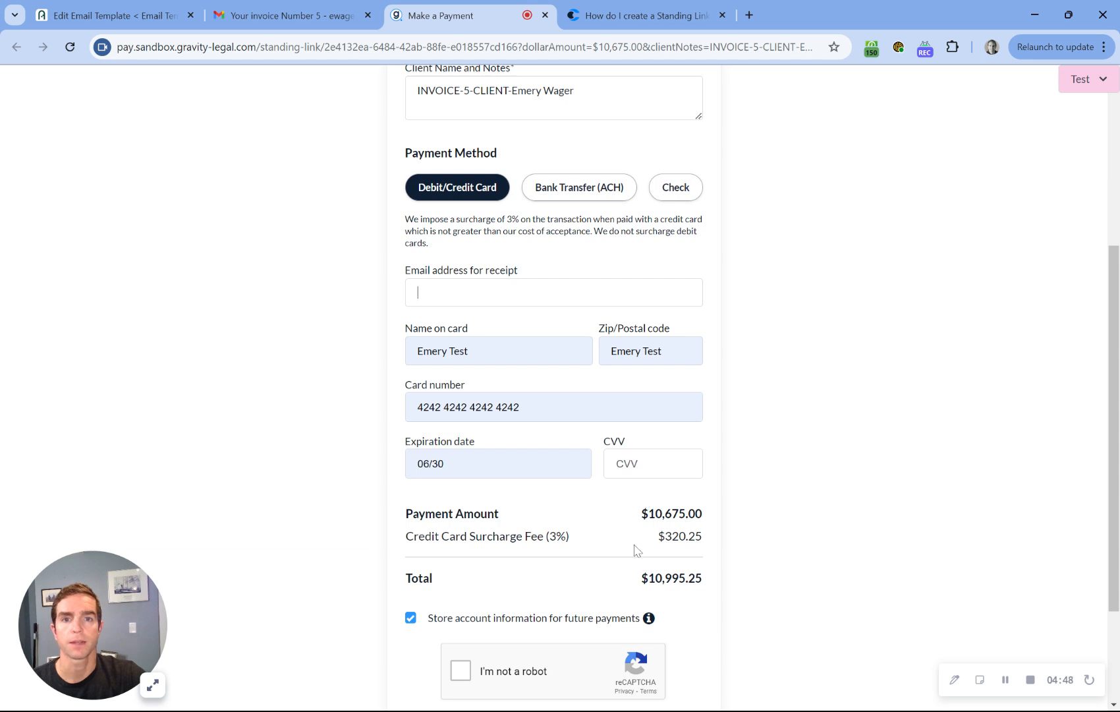
scroll(639, 541, "up", 5)
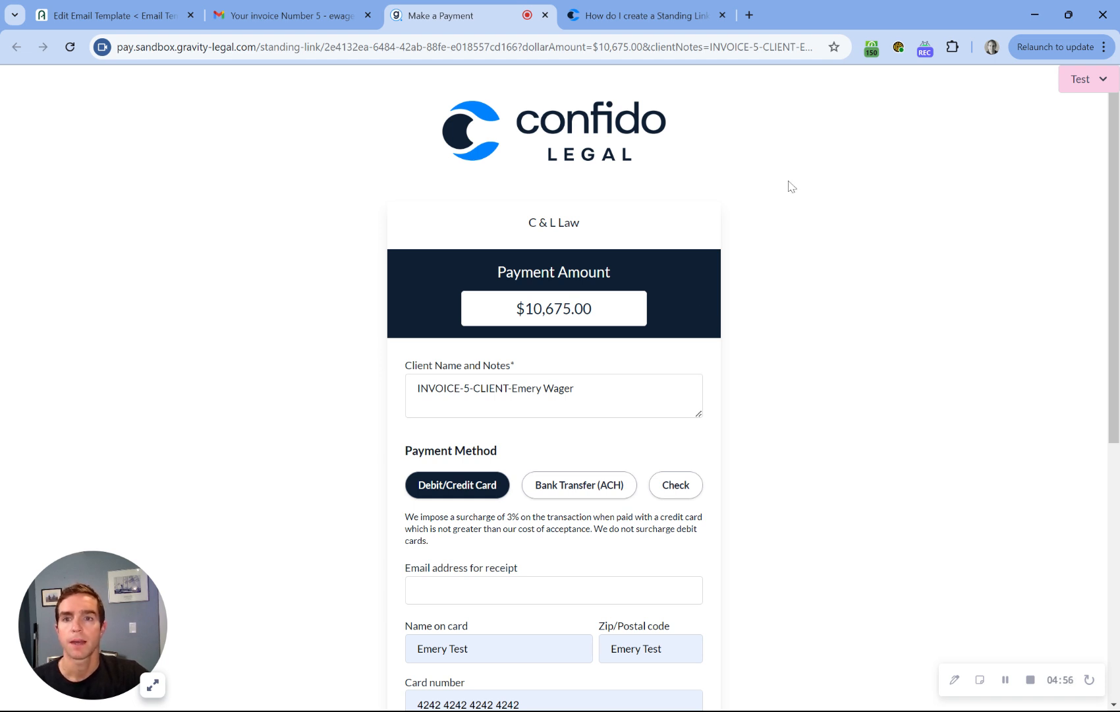
- Revisit the Standing Link support article, and return to the Actionstep template to examine the [[SP_OurReference]] merge field in the subject
left_click(608, 8)
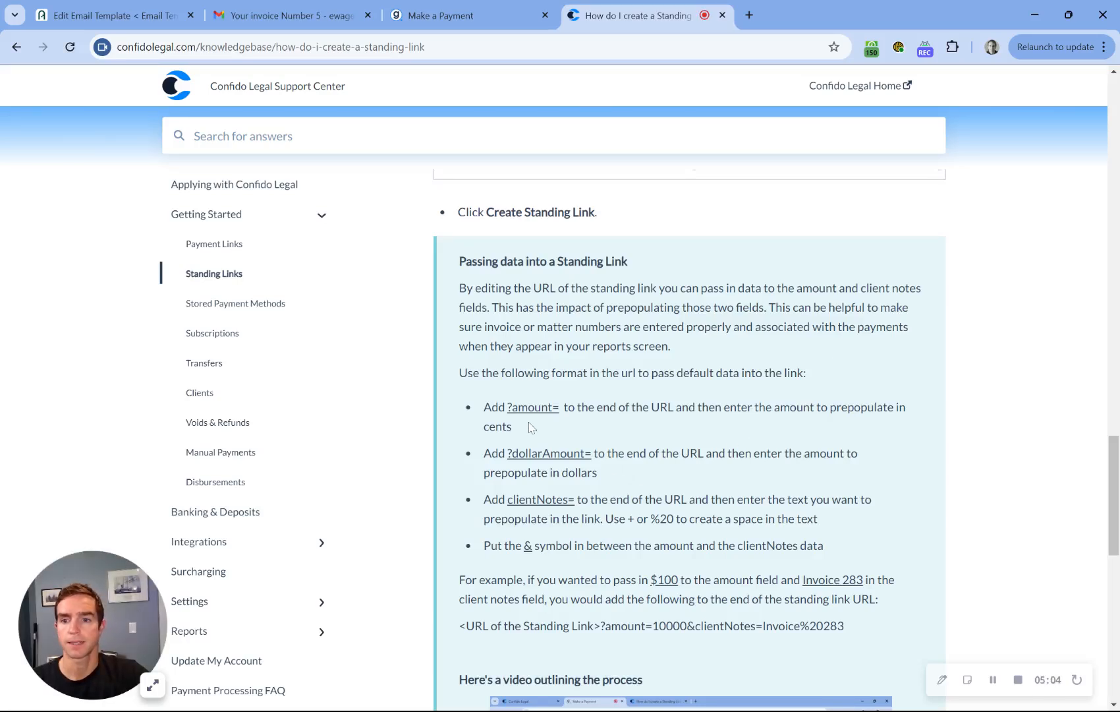
left_click(155, 8)
scroll(555, 349, "up", 3)
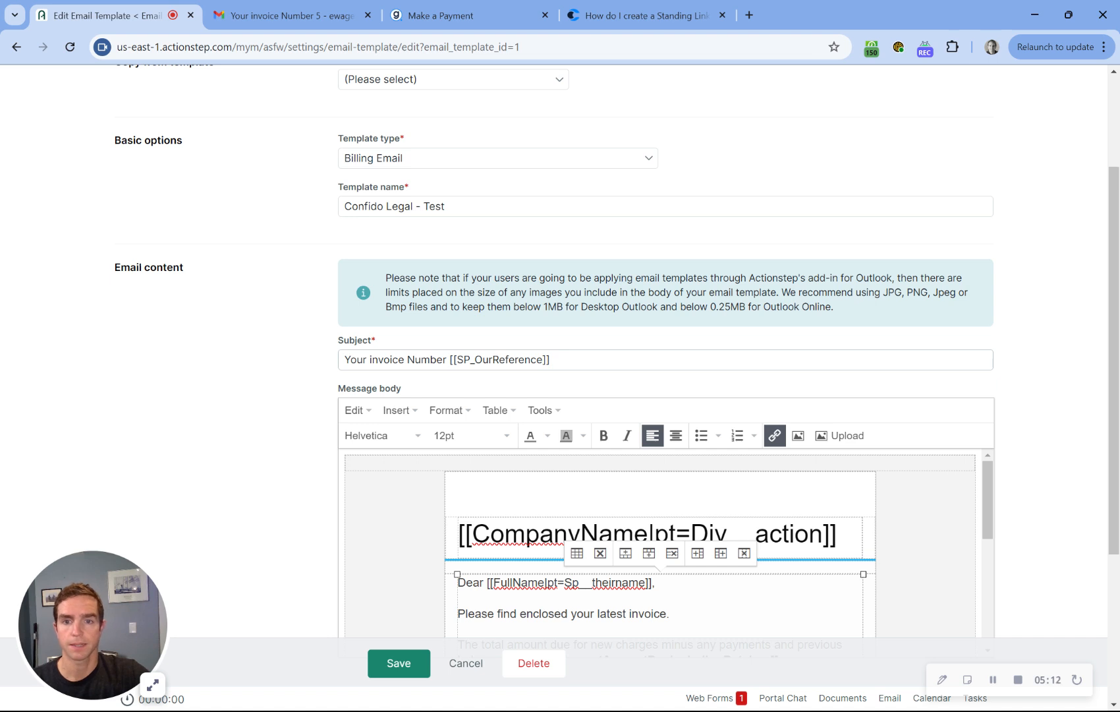
left_click_drag(550, 359, 454, 359)
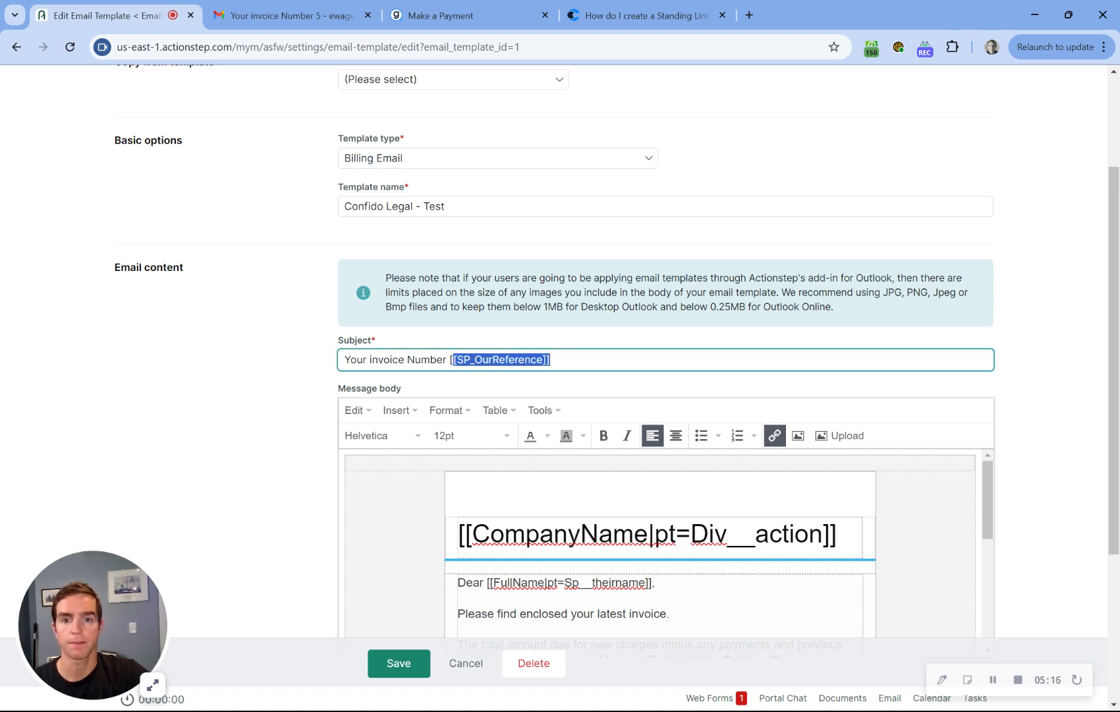
left_click(534, 351)
- Examine the [[SP_StatementAmountDueIncludingRetainer]] merge field for the balance in the template's message body
scroll(535, 349, "down", 1)
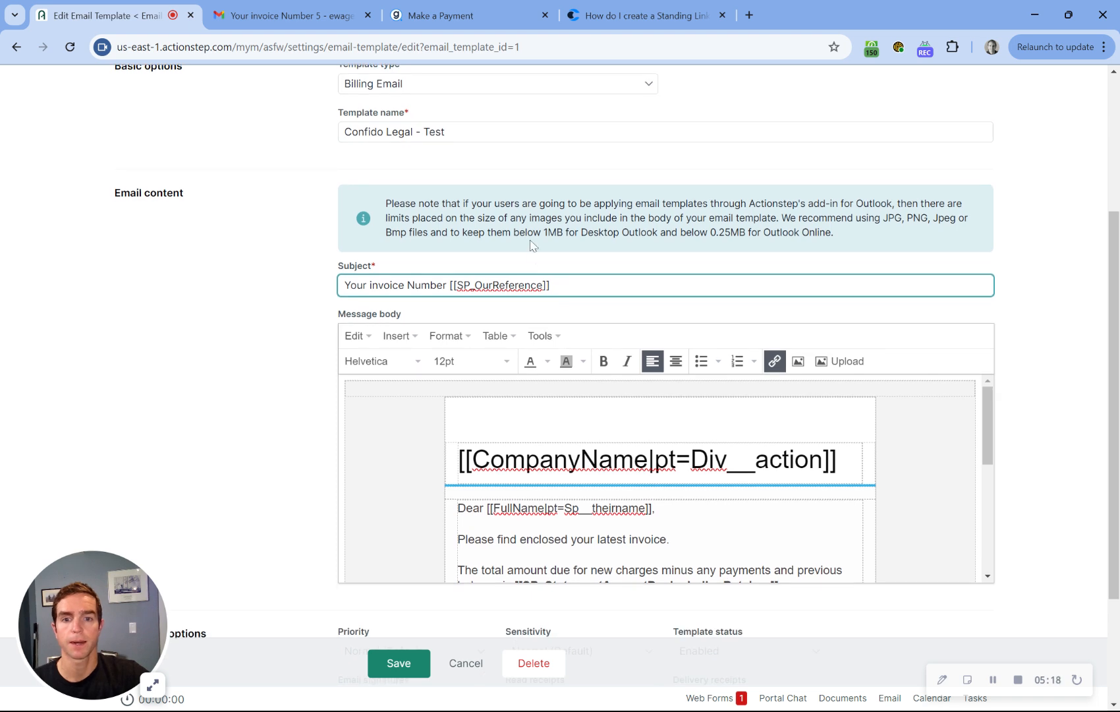
scroll(532, 245, "down", 2)
left_click_drag(518, 362, 783, 362)
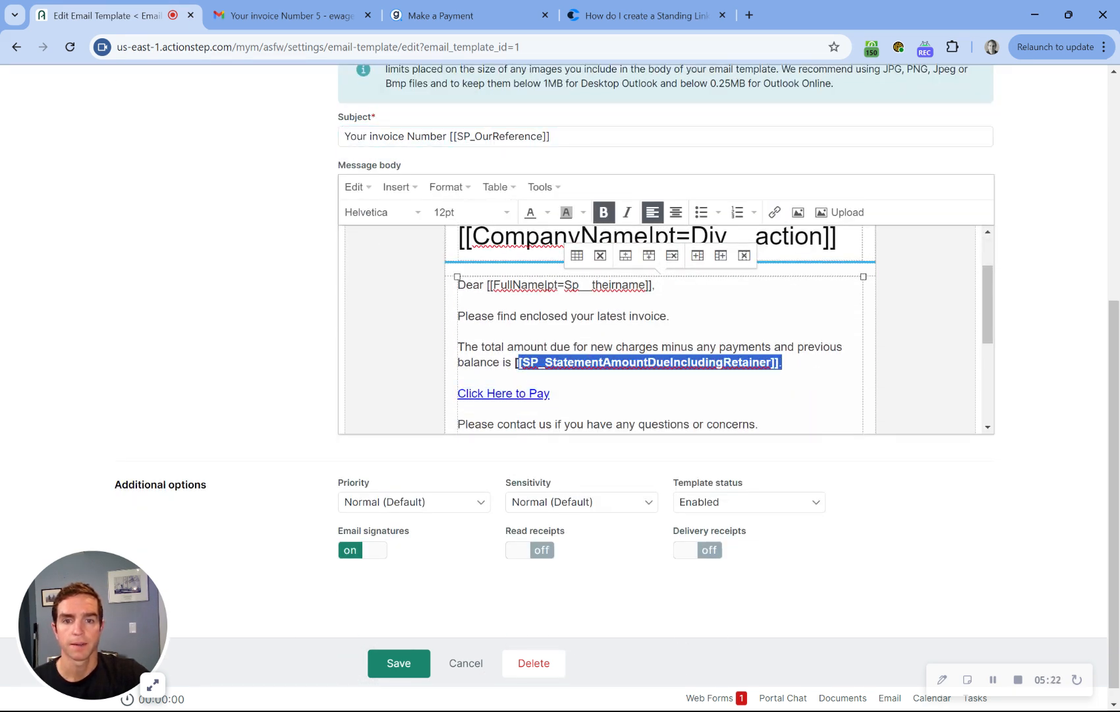
left_click(782, 362)
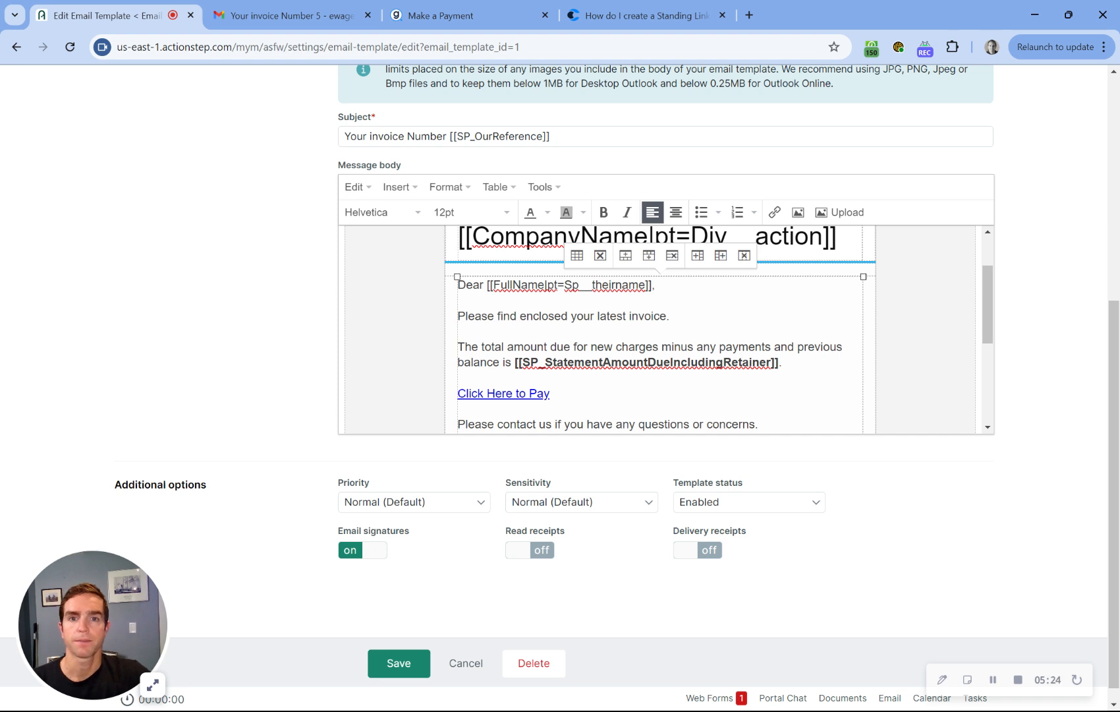